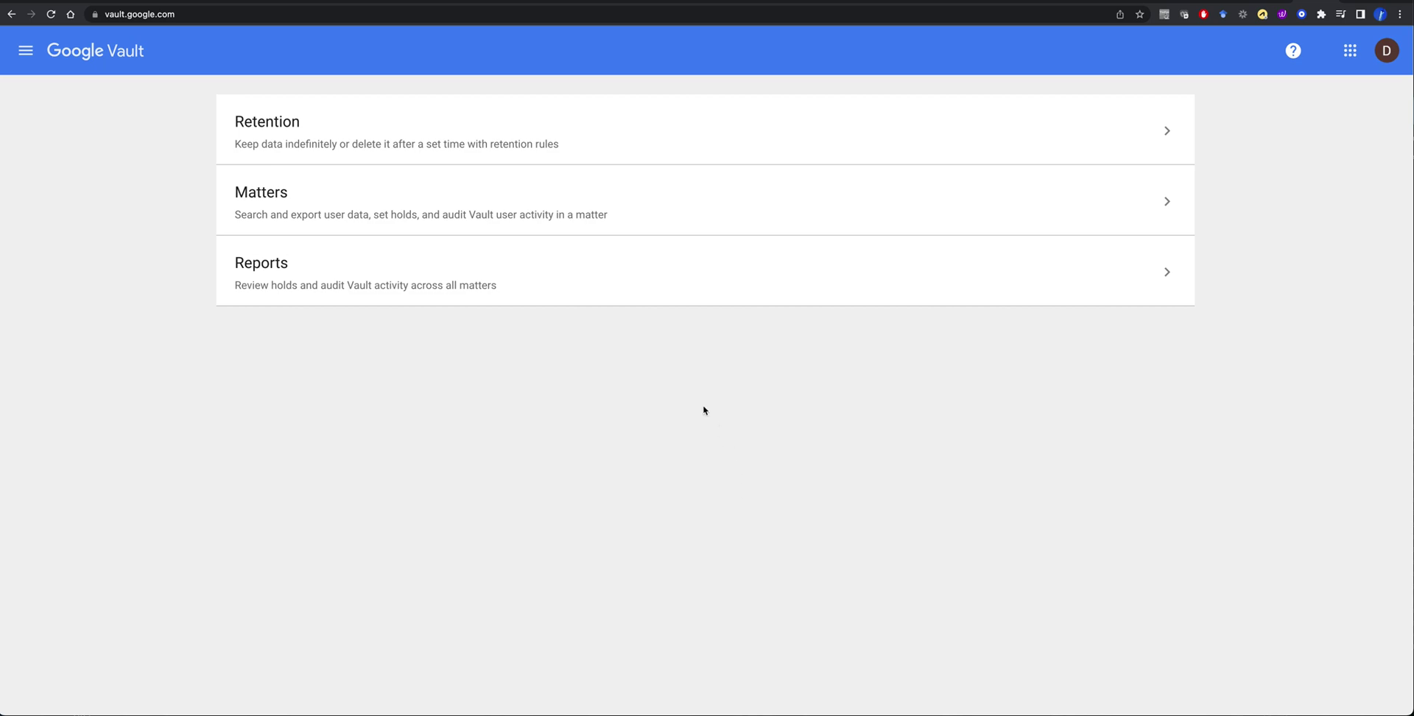
# Step: Create a default retention rule for Gmail that keeps messages indefinitely
pyautogui.click(464, 140)
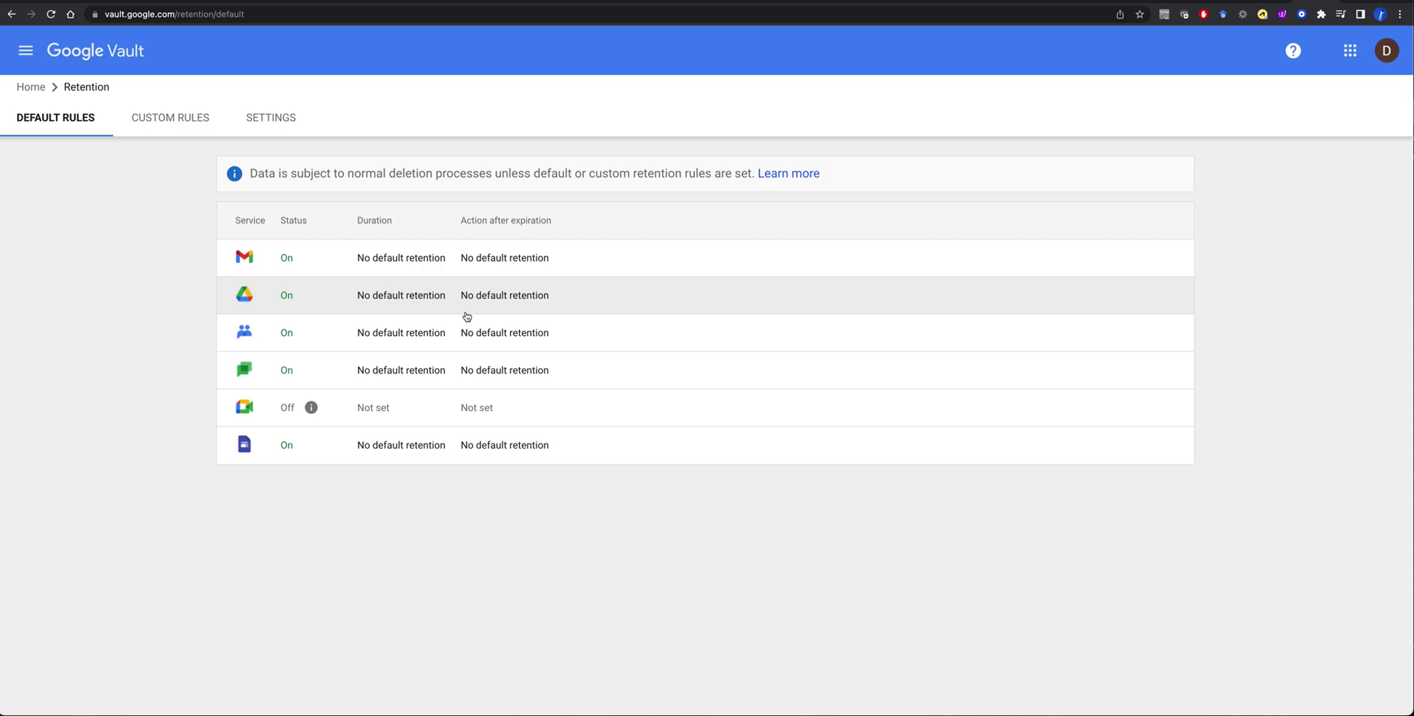
pyautogui.click(424, 265)
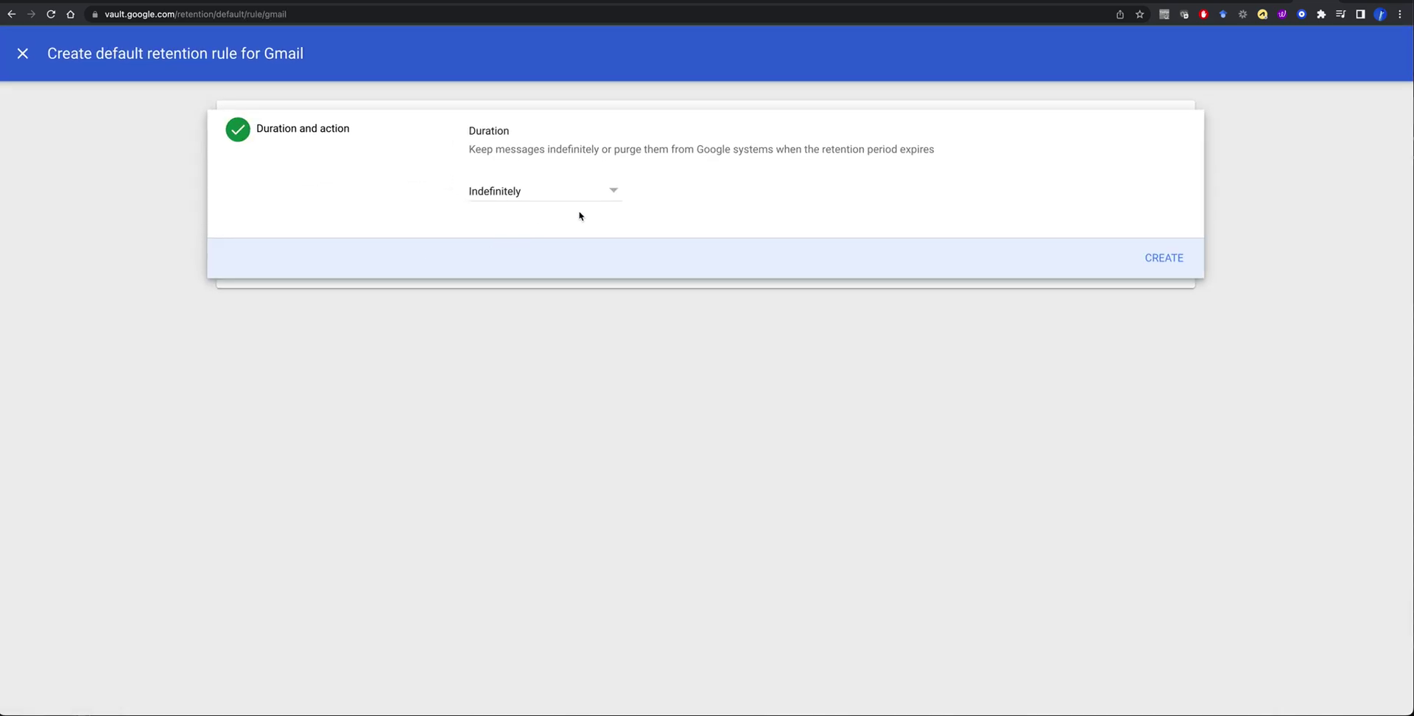
pyautogui.click(613, 195)
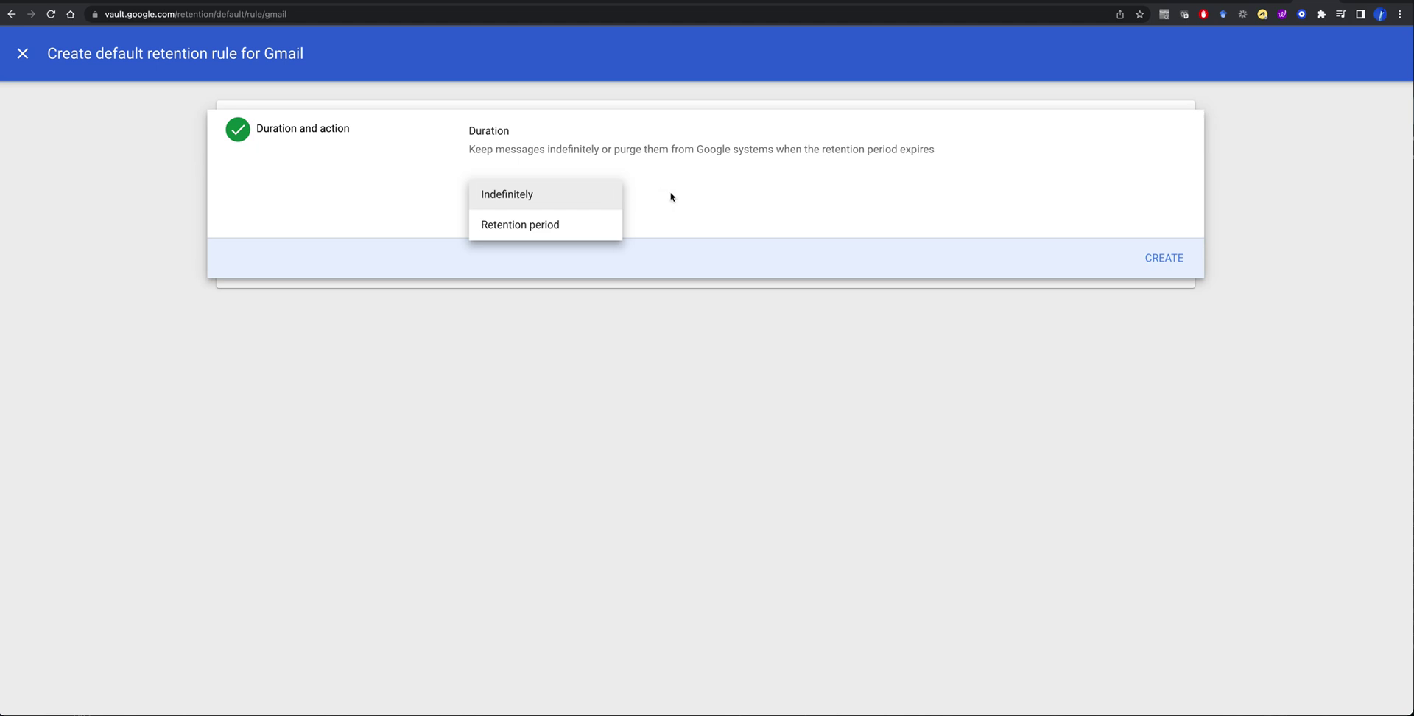
pyautogui.click(700, 203)
pyautogui.click(1158, 258)
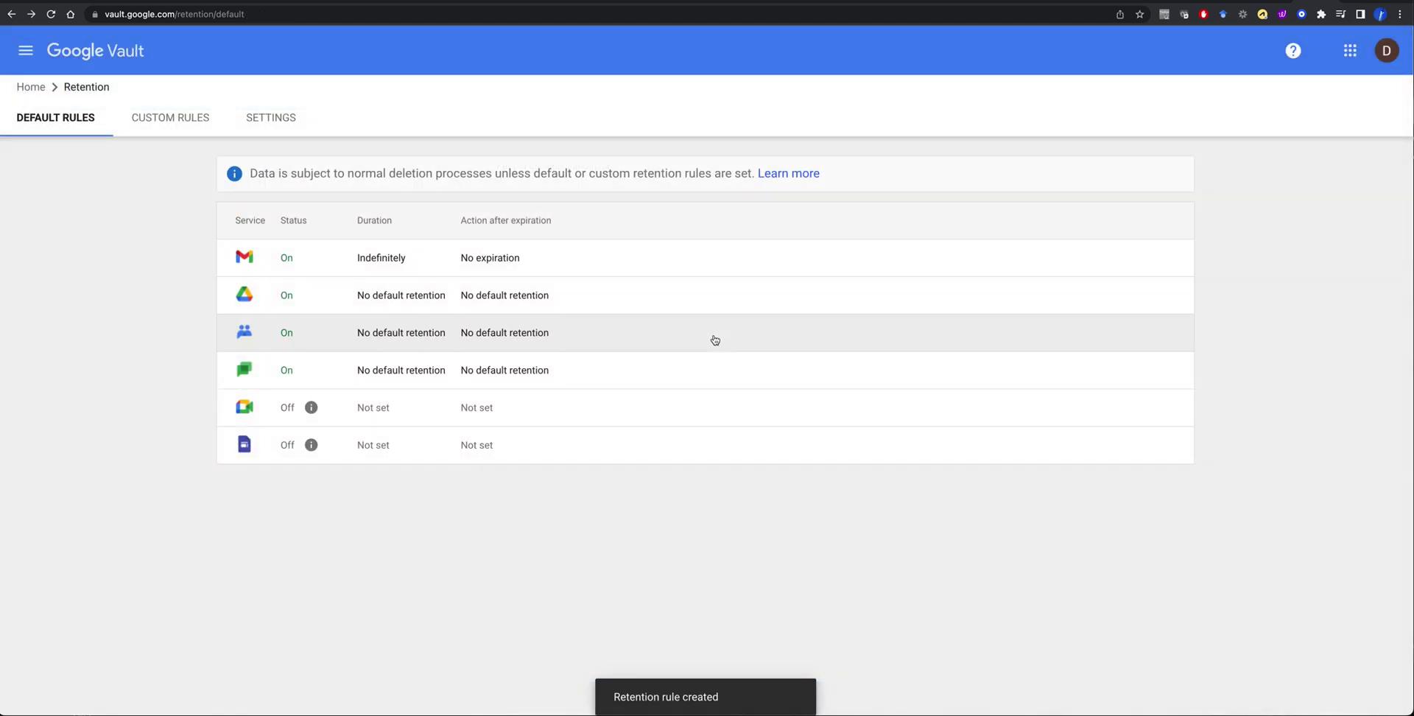
# Step: Create a default retention rule for Drive that keeps items indefinitely, and start a default rule for Groups
pyautogui.click(413, 300)
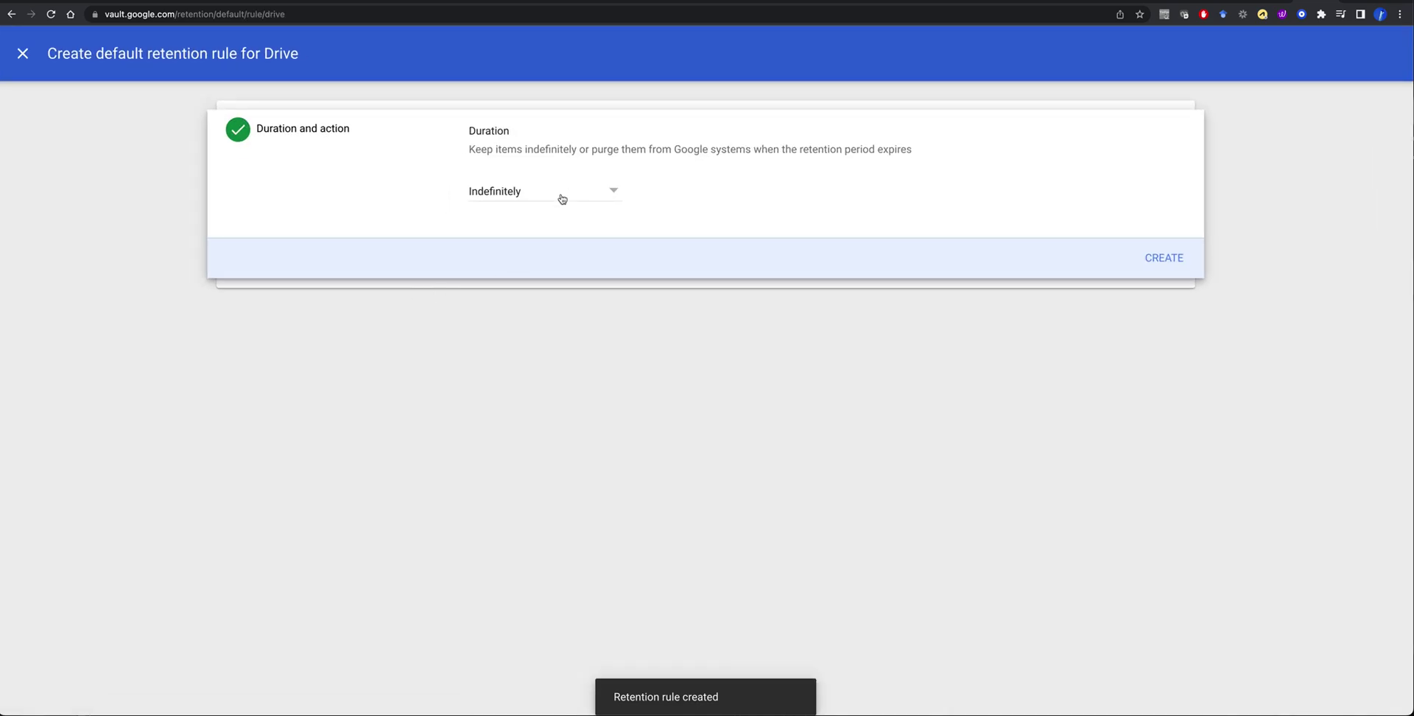
pyautogui.click(1161, 264)
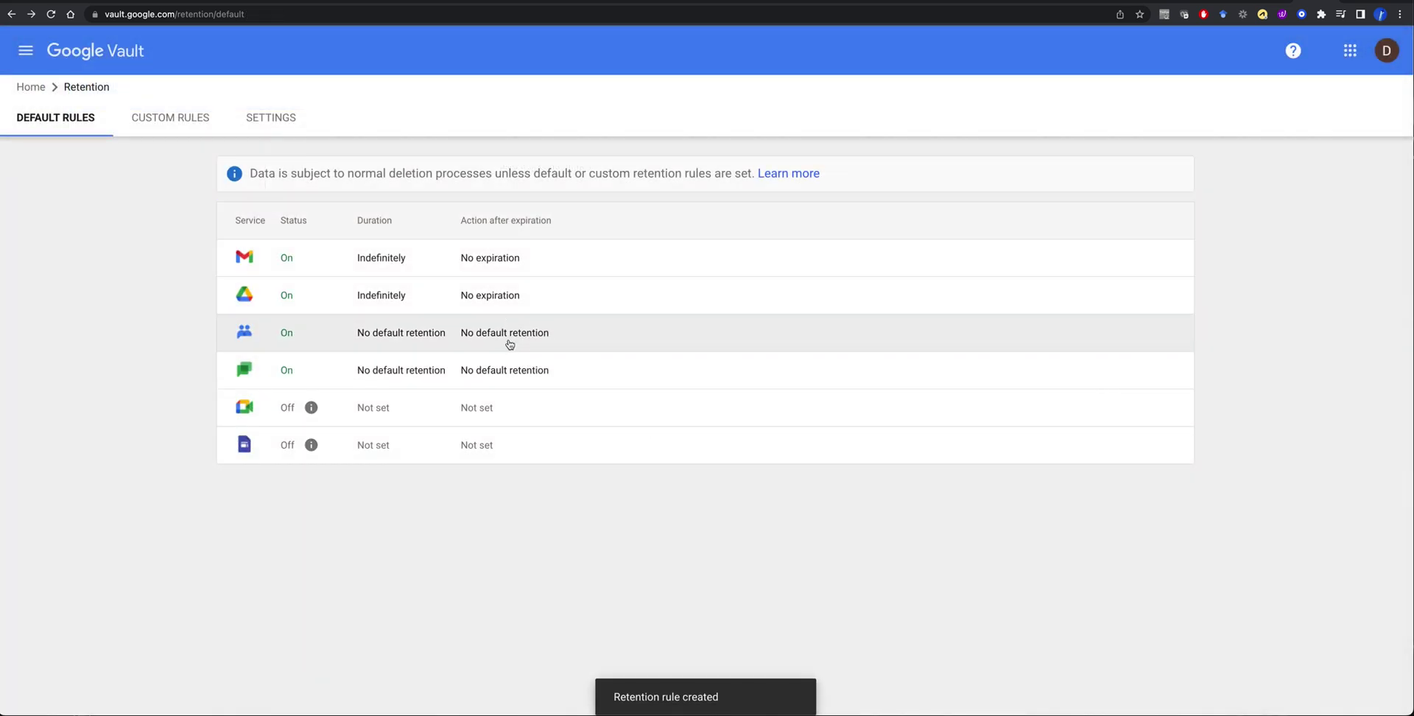
pyautogui.click(509, 337)
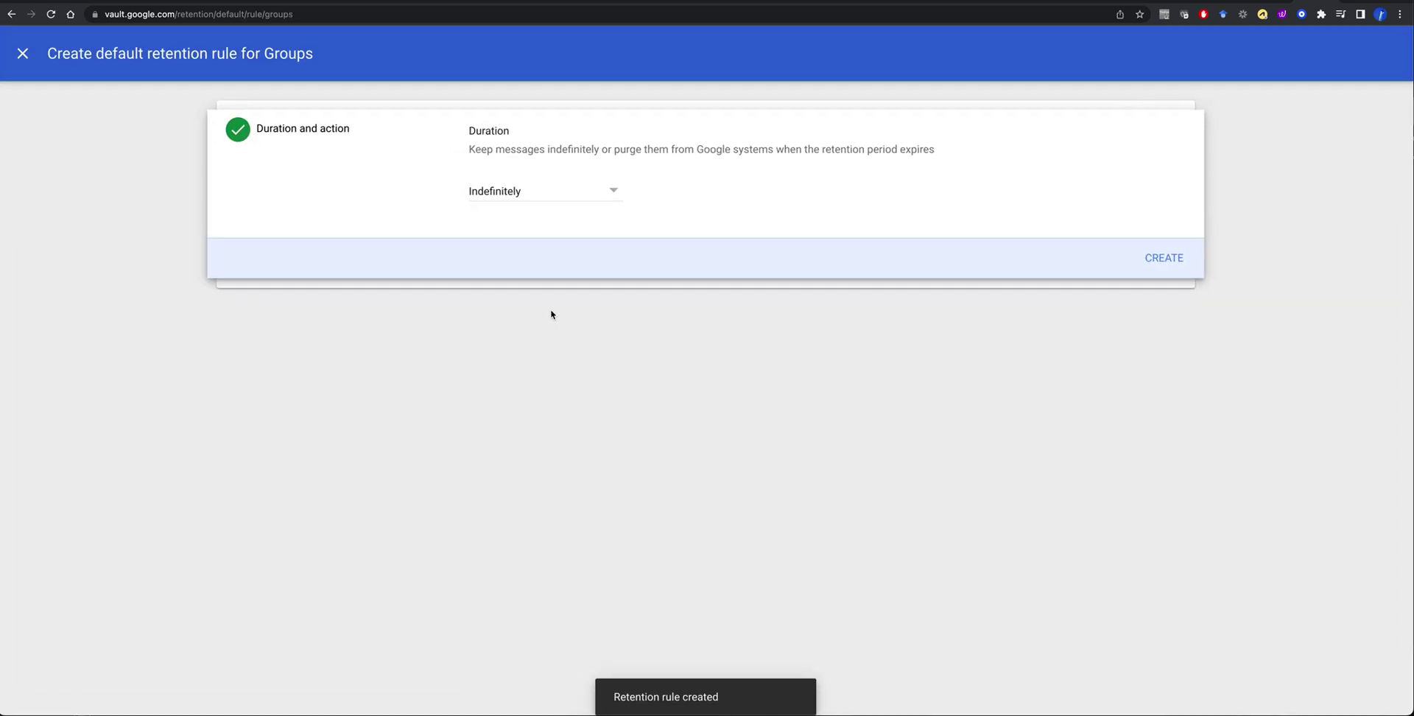
pyautogui.click(552, 201)
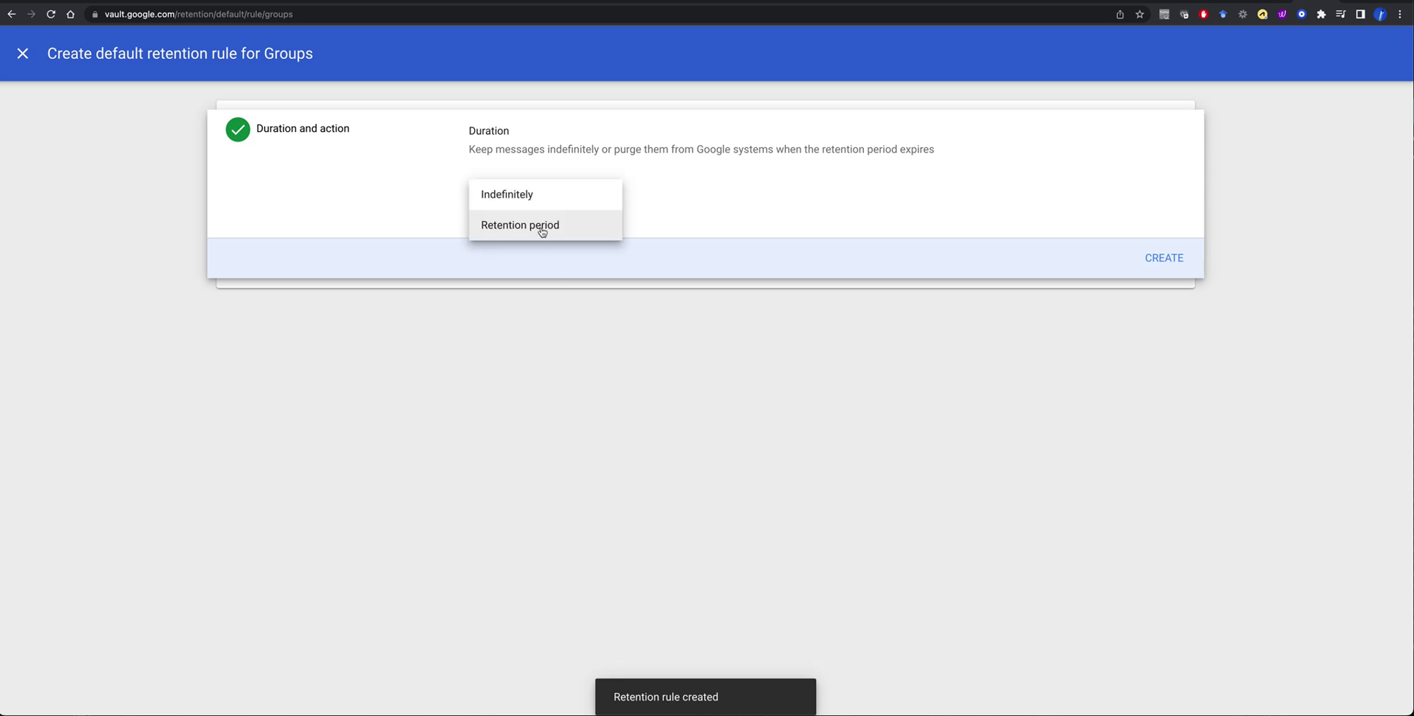
pyautogui.click(543, 226)
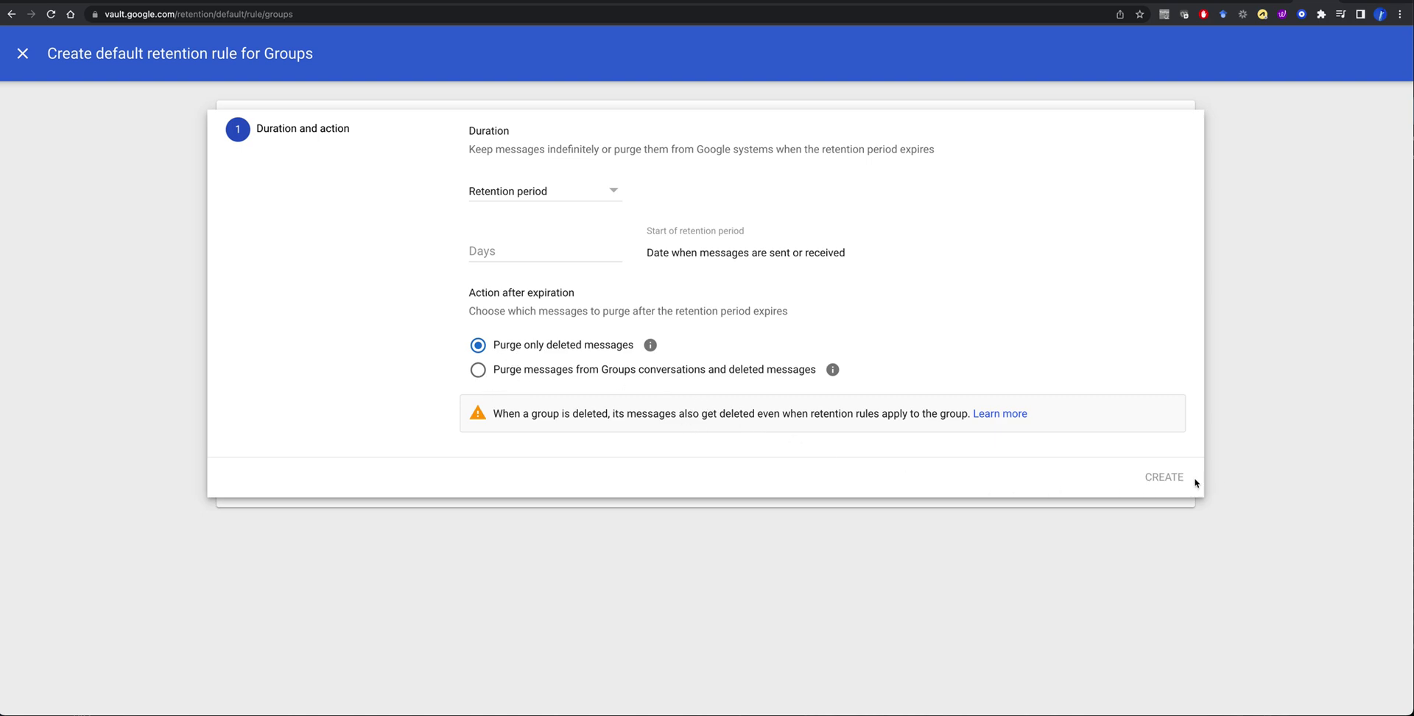
pyautogui.click(503, 248)
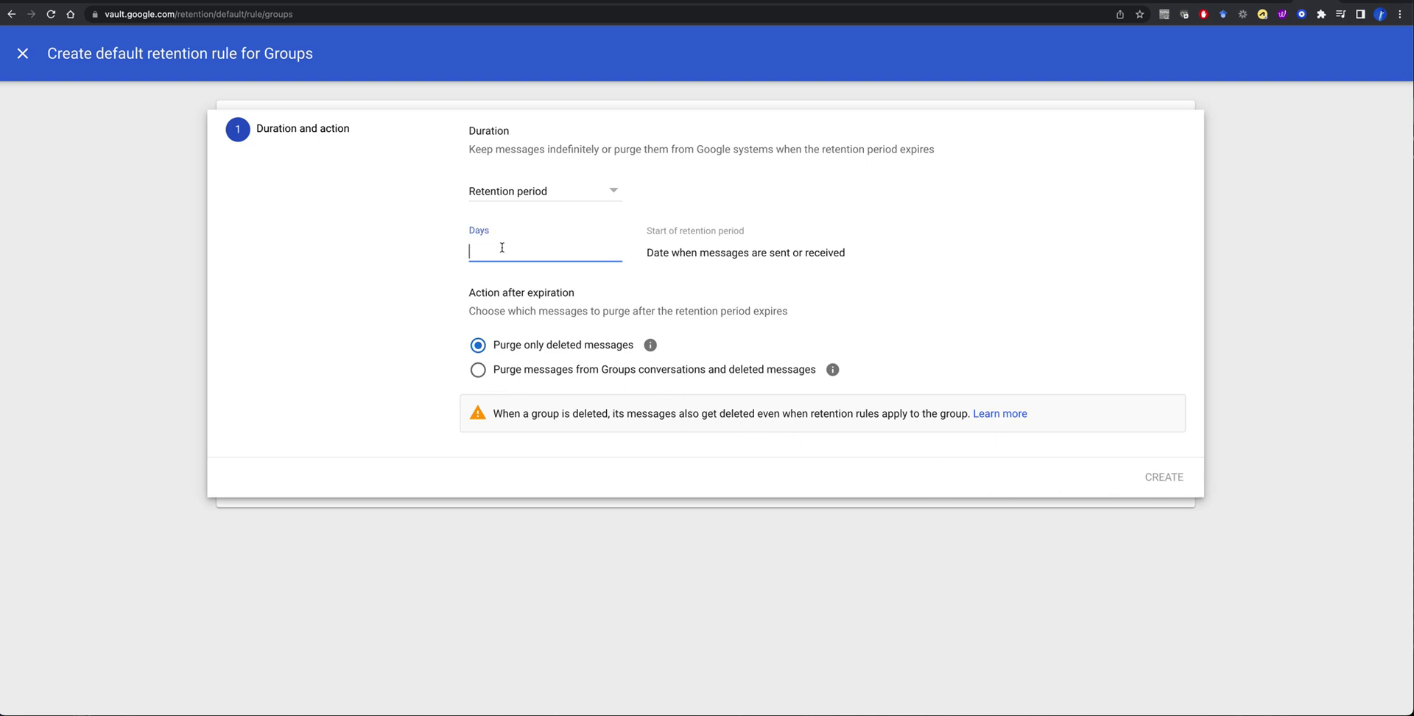
pyautogui.click(581, 193)
pyautogui.click(551, 156)
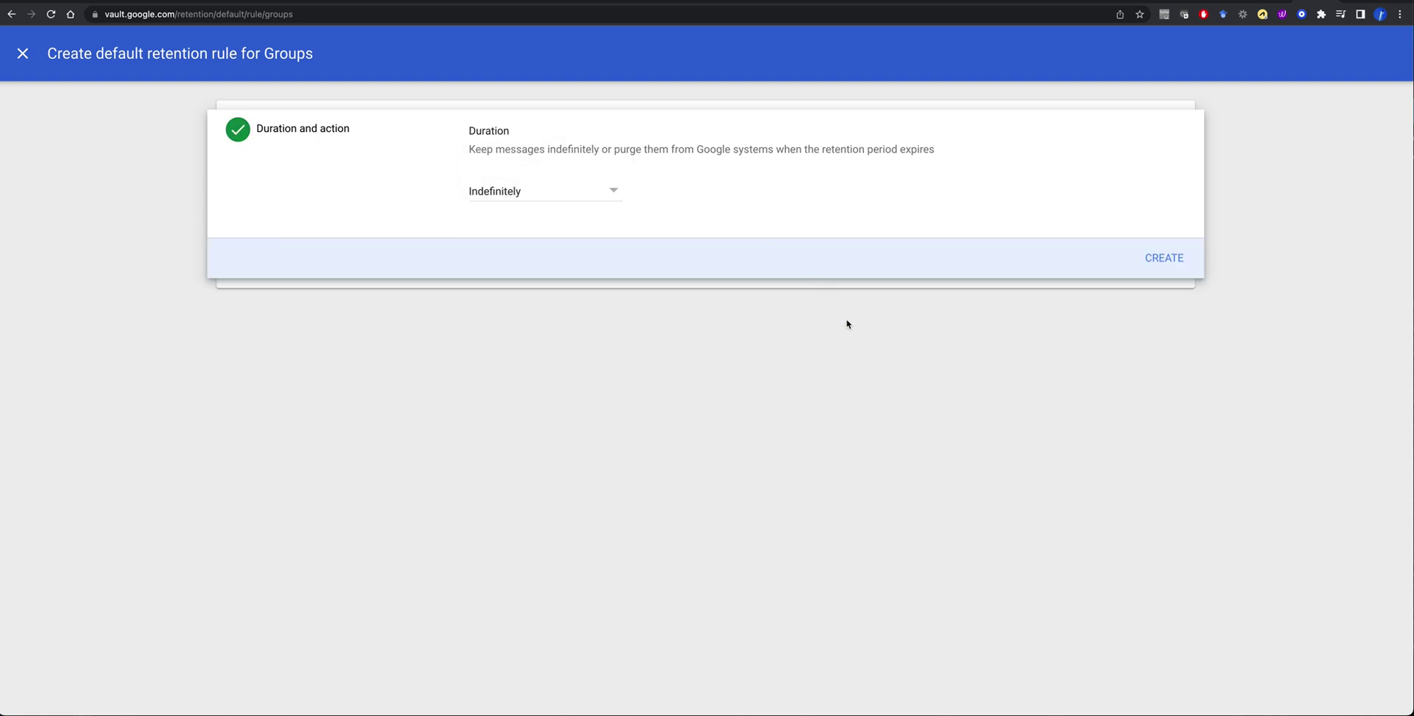
# Step: Create the default retention rules for Groups and Chat with an indefinite duration
pyautogui.click(1170, 254)
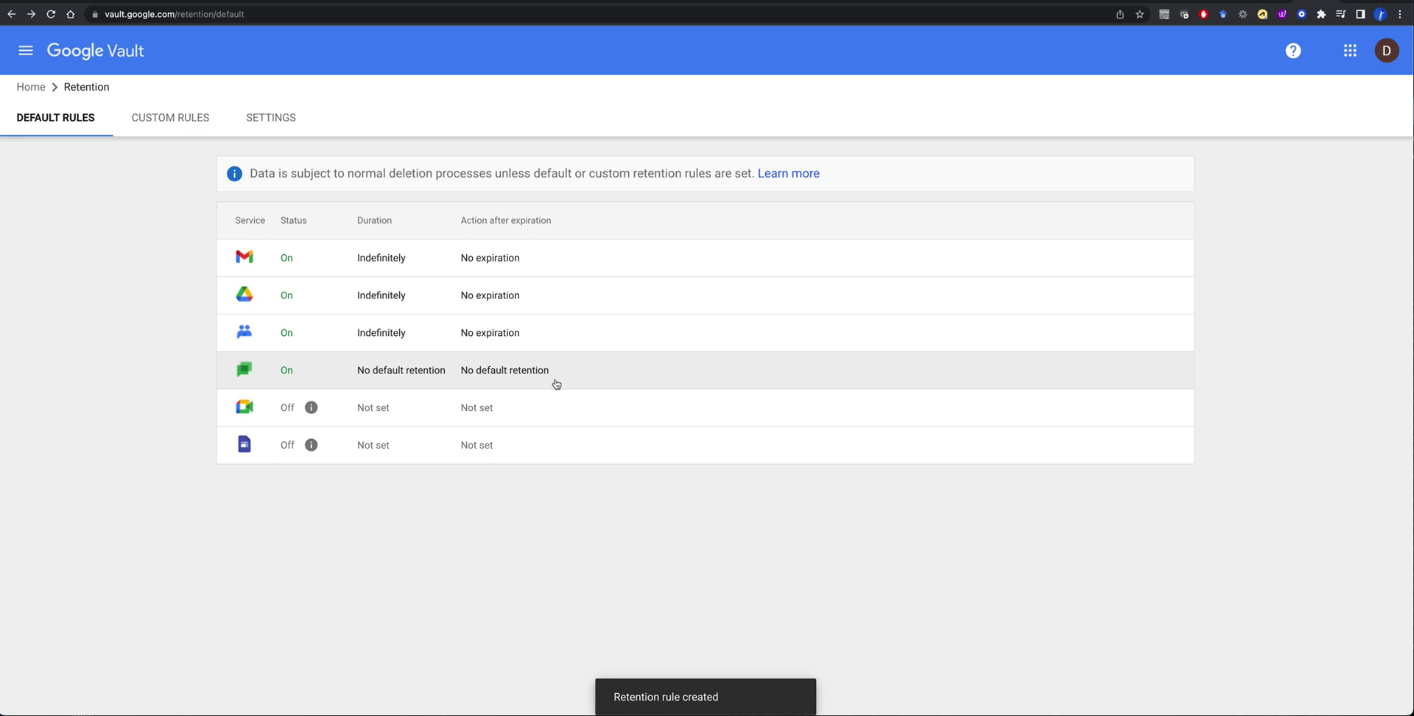
pyautogui.click(524, 376)
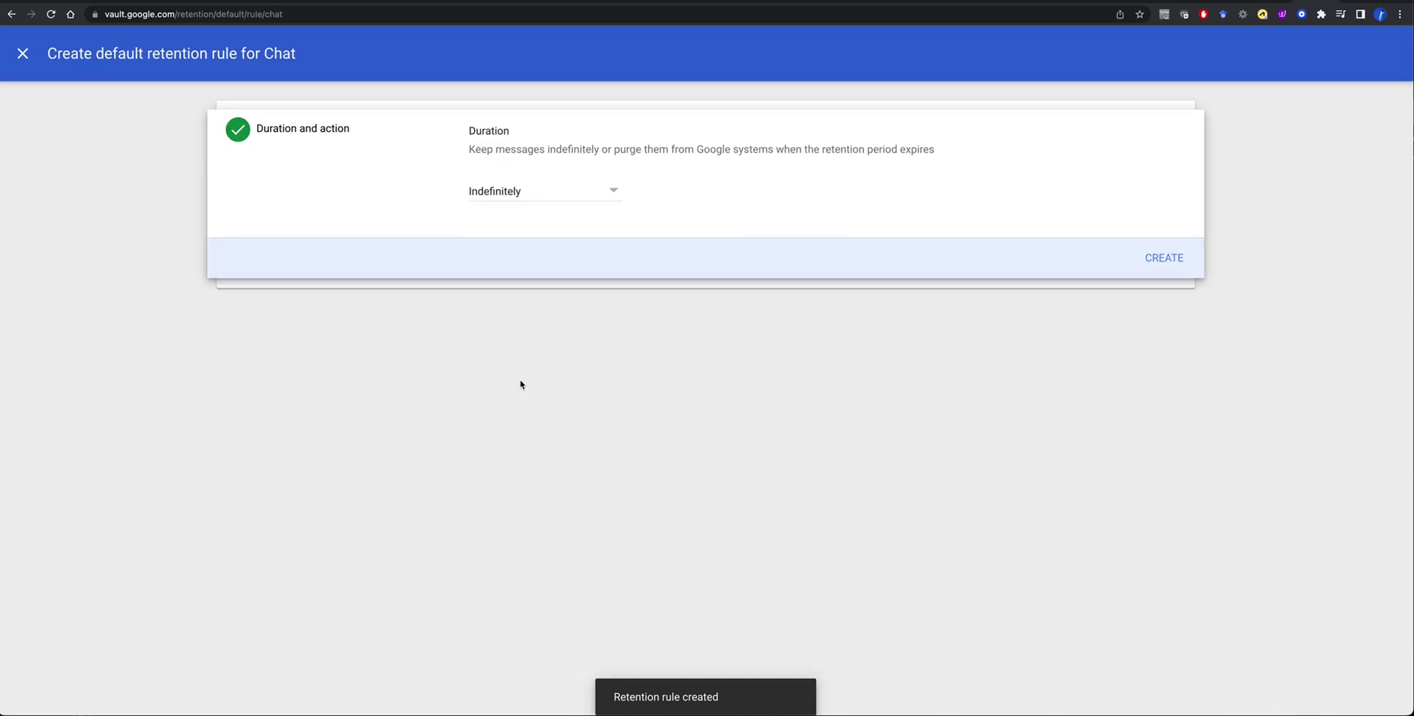
pyautogui.click(1166, 261)
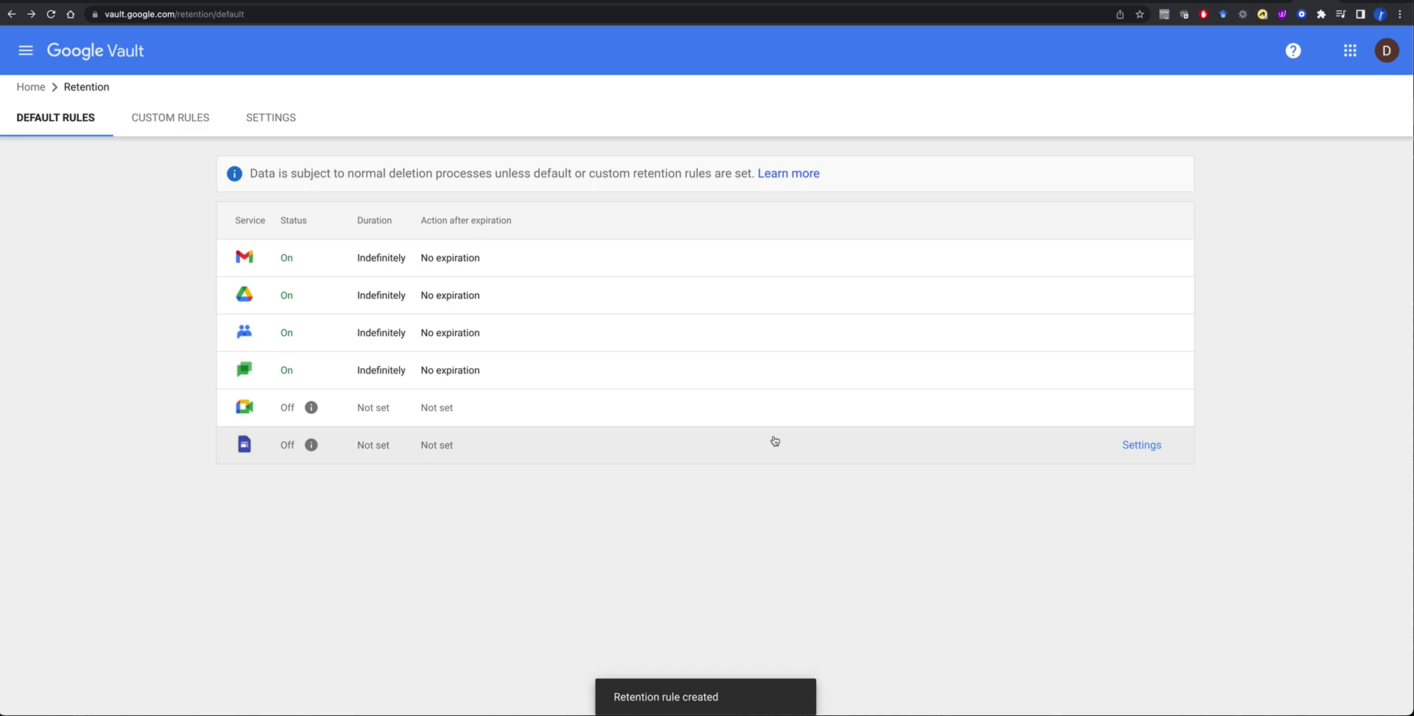
# Step: Create an indefinite default retention rule for Meet and accept the acknowledgement about Meet retention settings
pyautogui.click(396, 417)
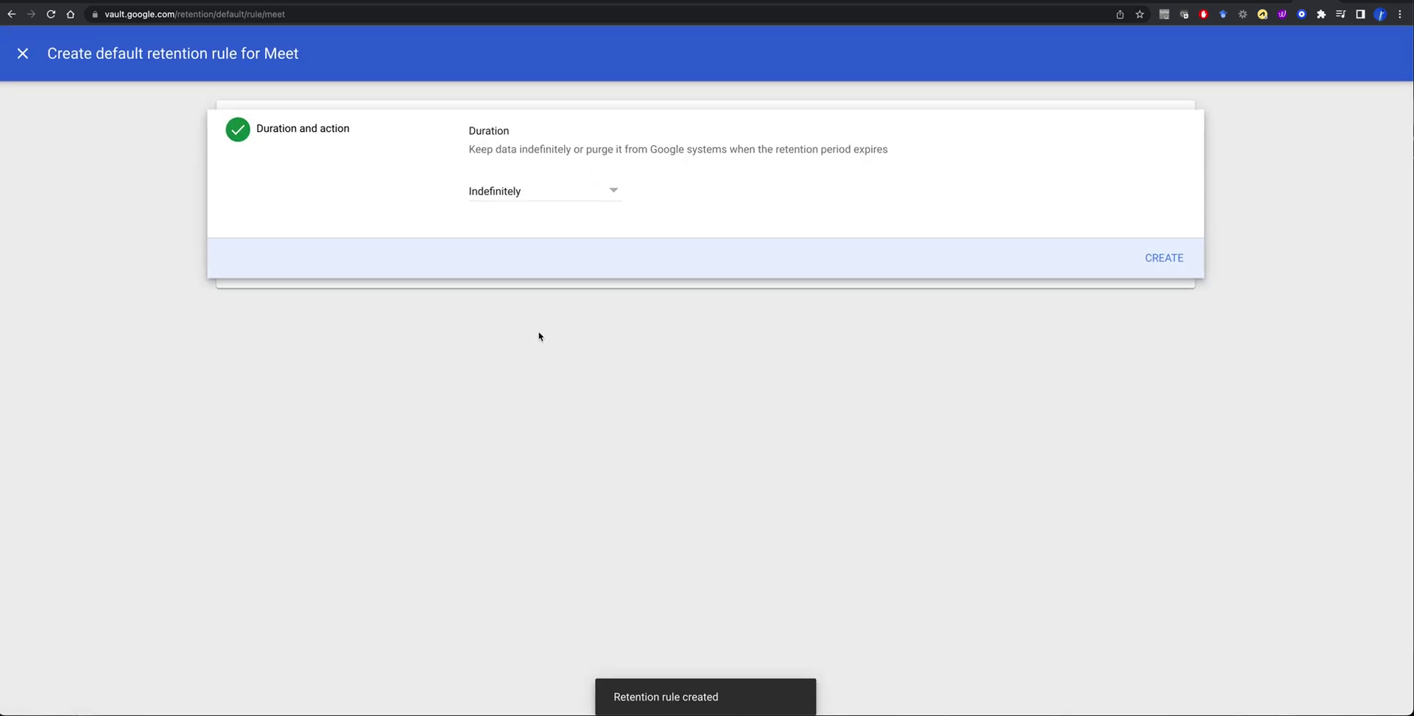
pyautogui.click(1166, 259)
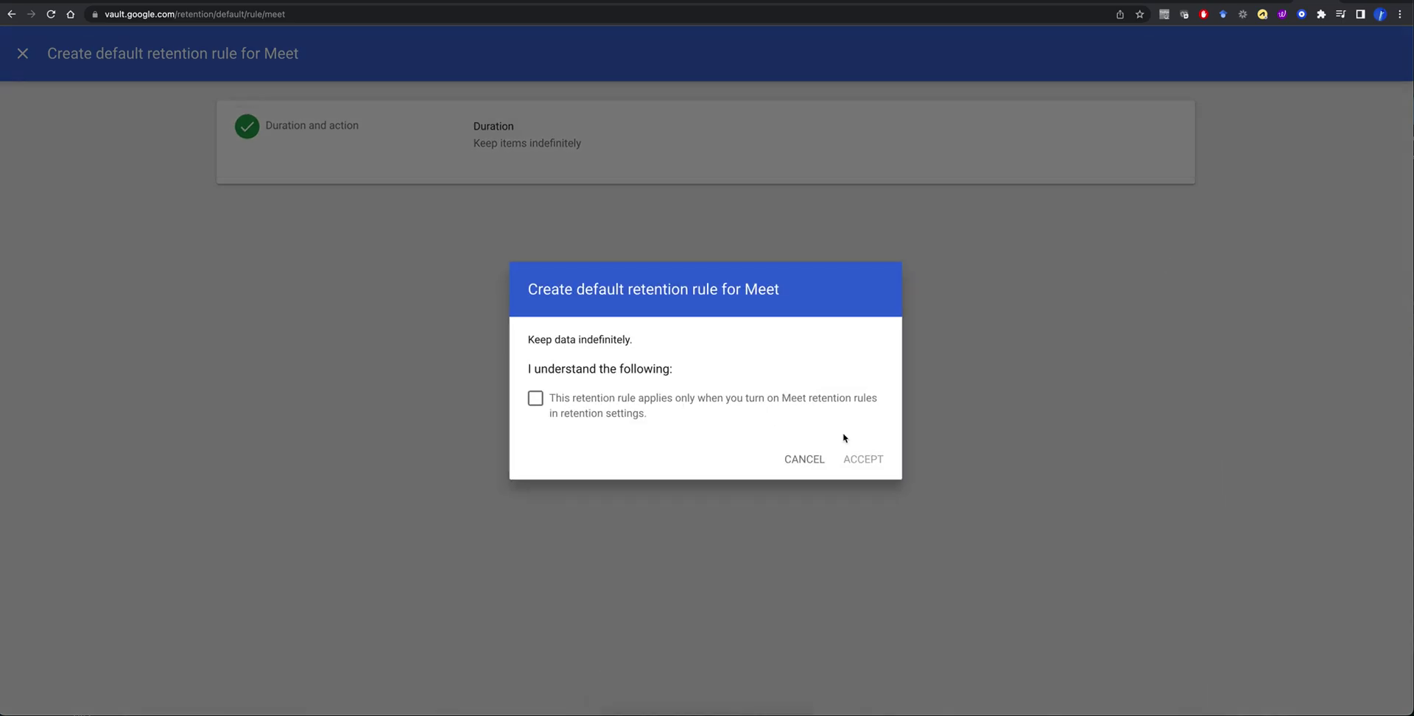
pyautogui.click(535, 397)
pyautogui.click(870, 463)
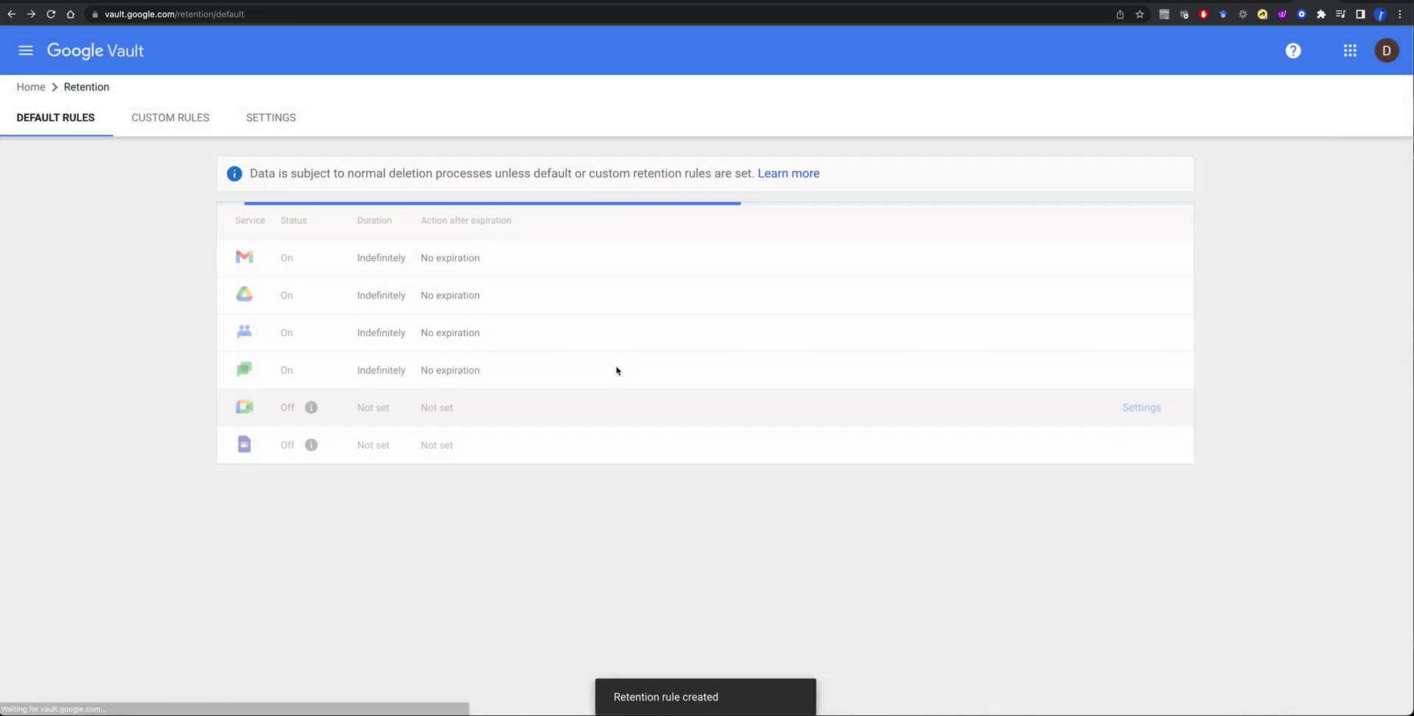
# Step: Create a default retention rule for Sites with the duration set to Indefinitely
pyautogui.click(445, 446)
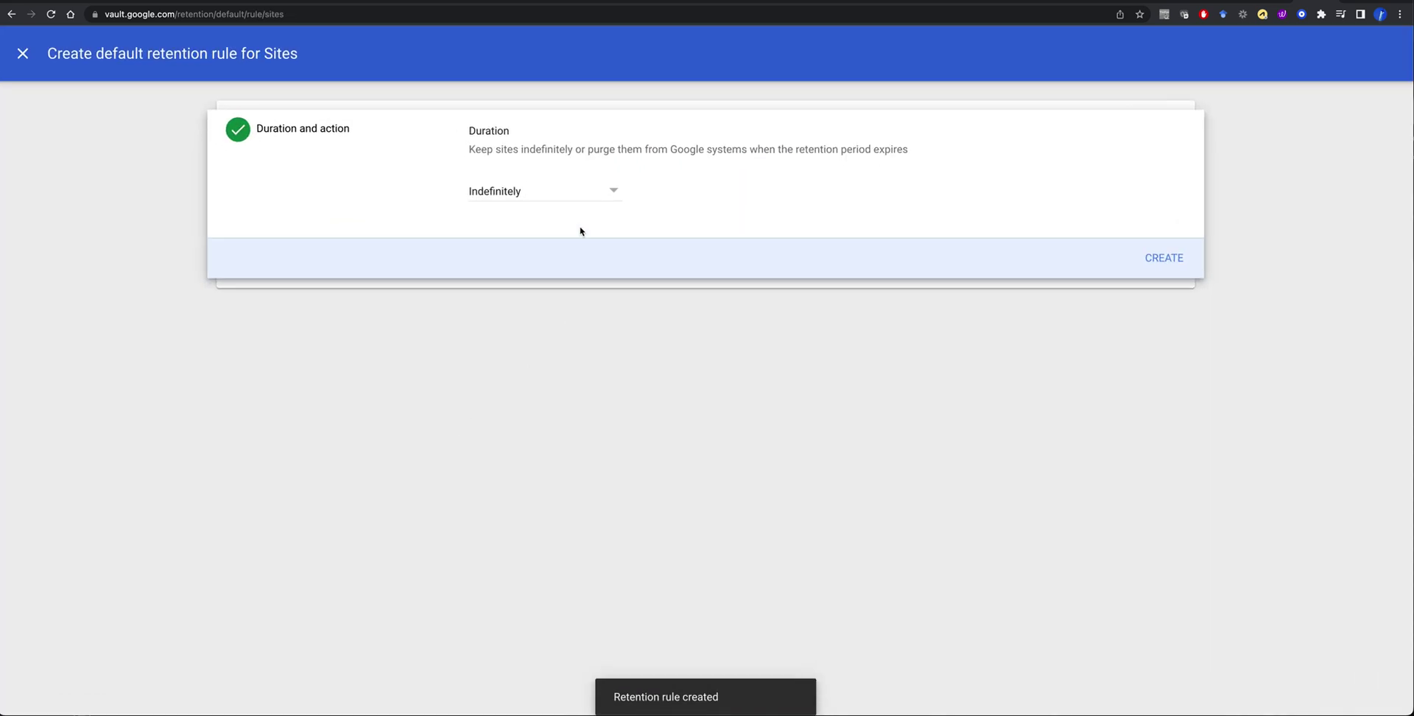
pyautogui.click(562, 192)
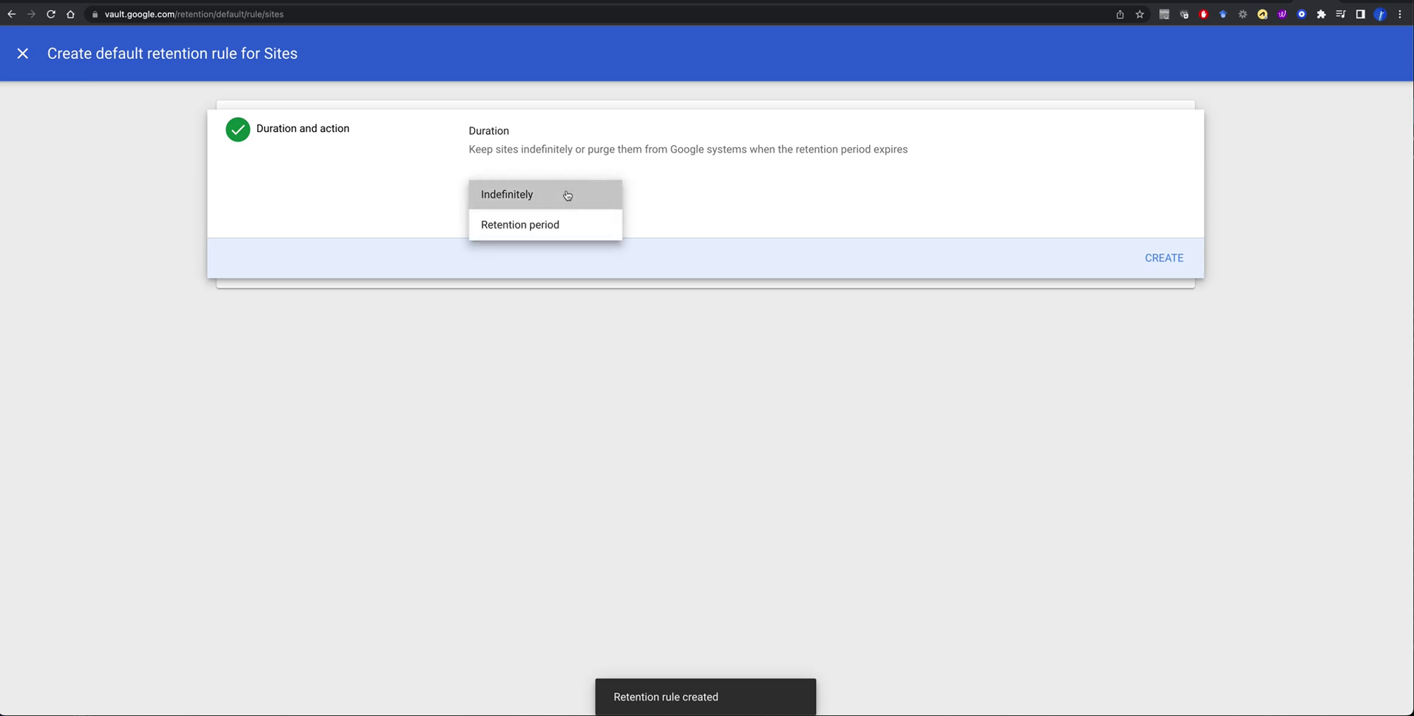
pyautogui.click(567, 194)
pyautogui.click(1145, 258)
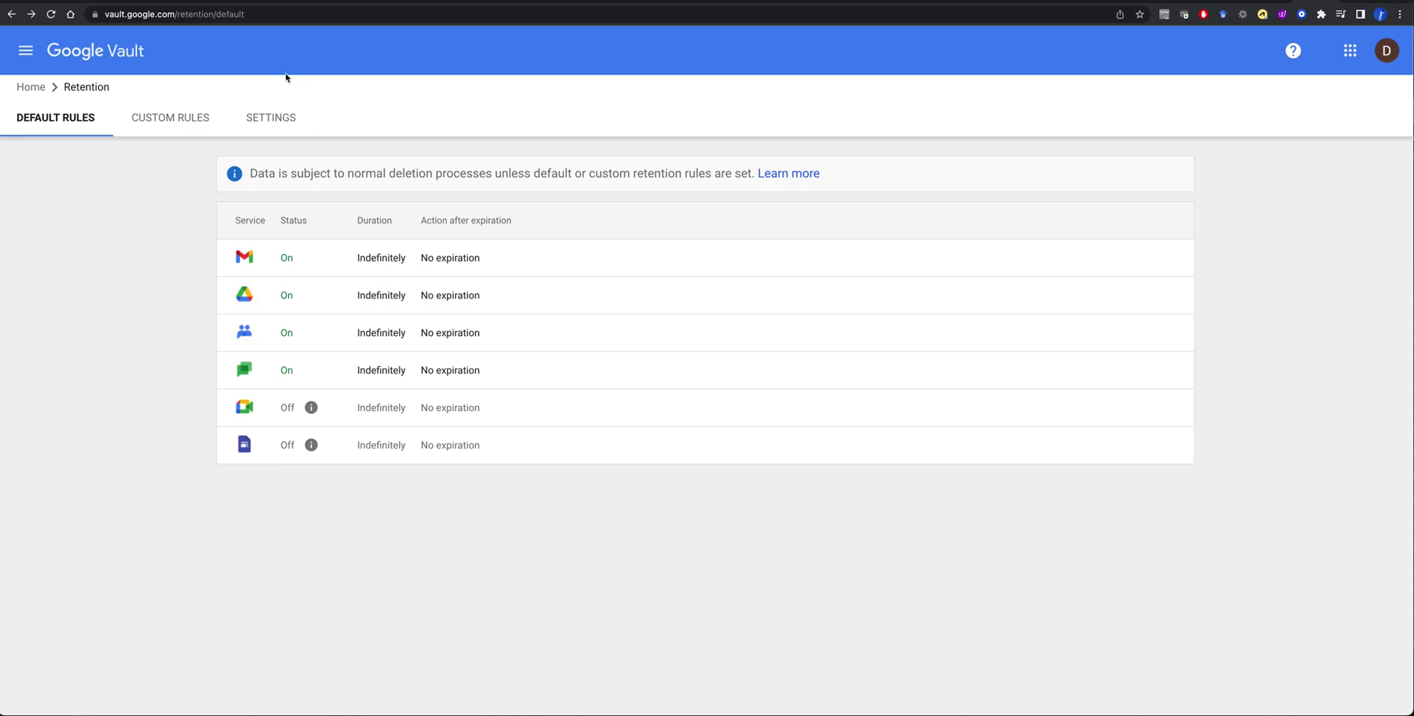
# Step: Start a custom retention rule with Gmail as the service and continue to its scope
pyautogui.click(195, 122)
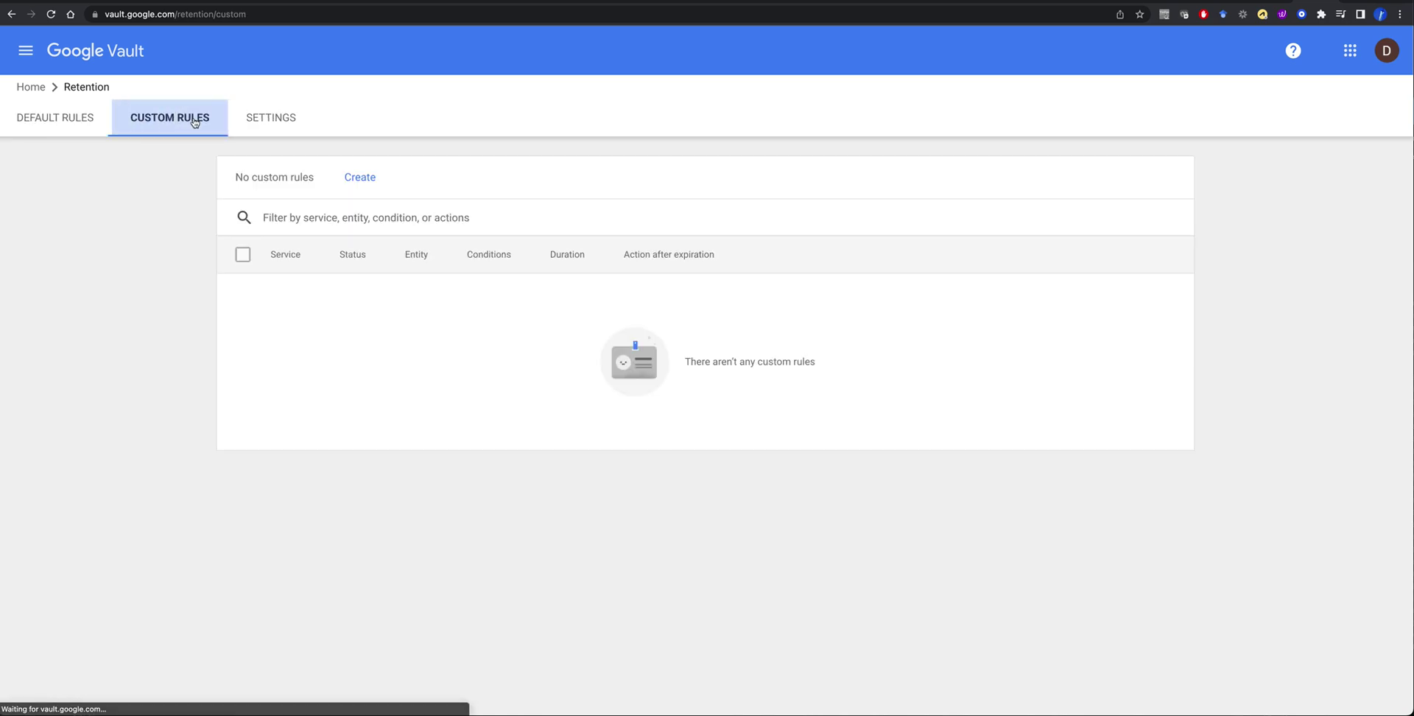
pyautogui.click(360, 177)
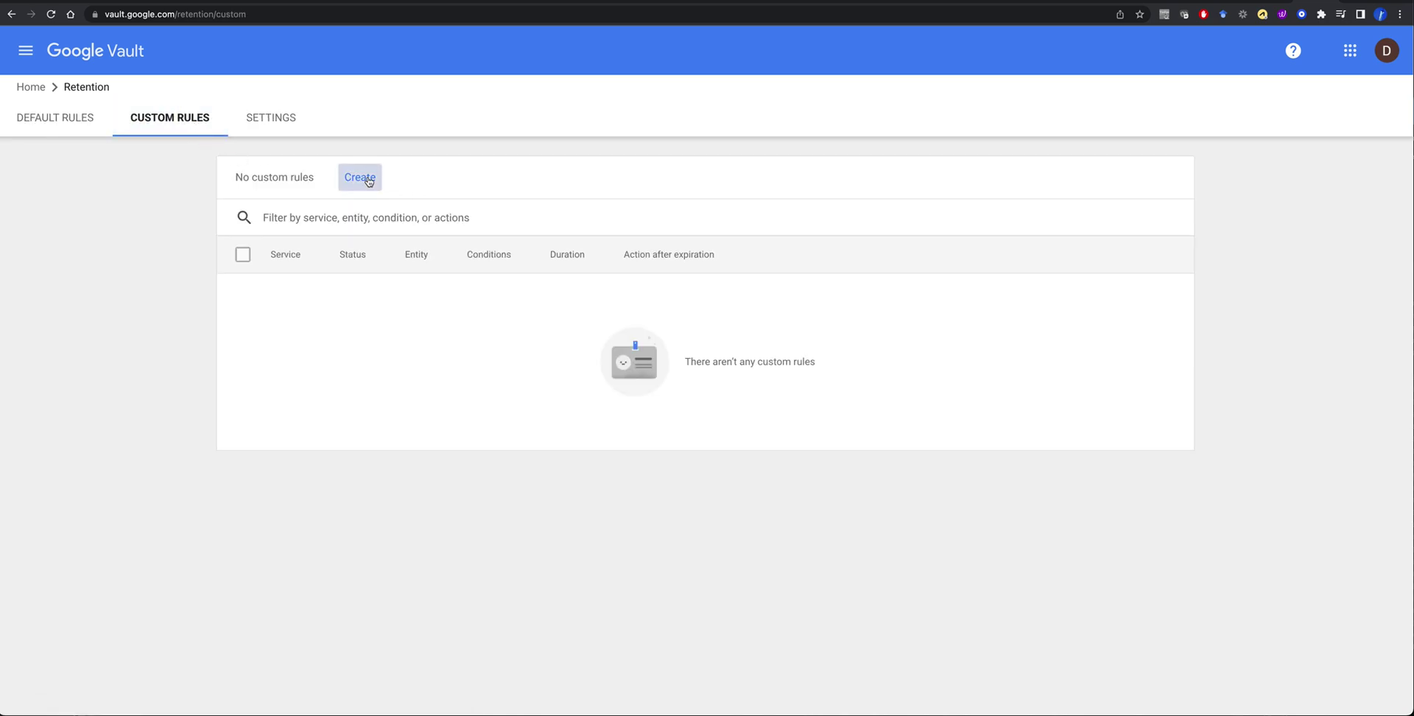
pyautogui.click(517, 159)
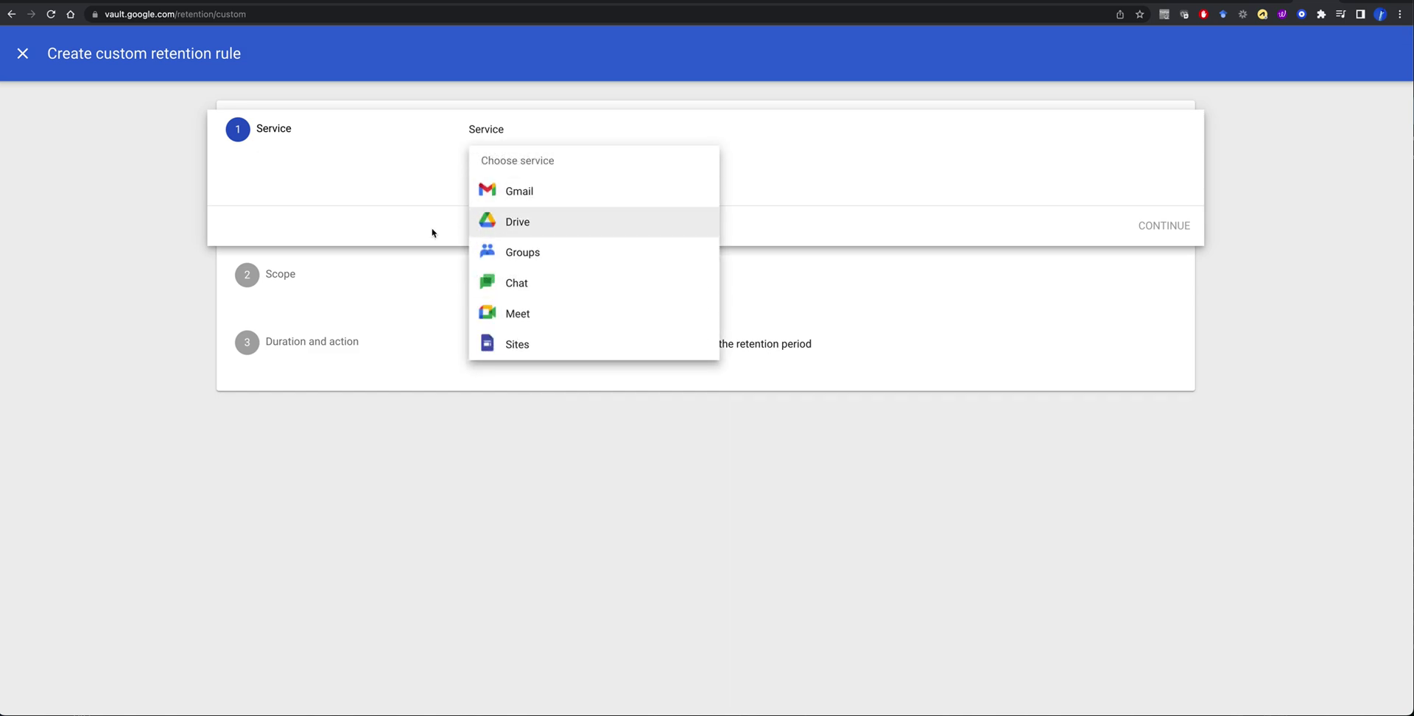
pyautogui.click(366, 187)
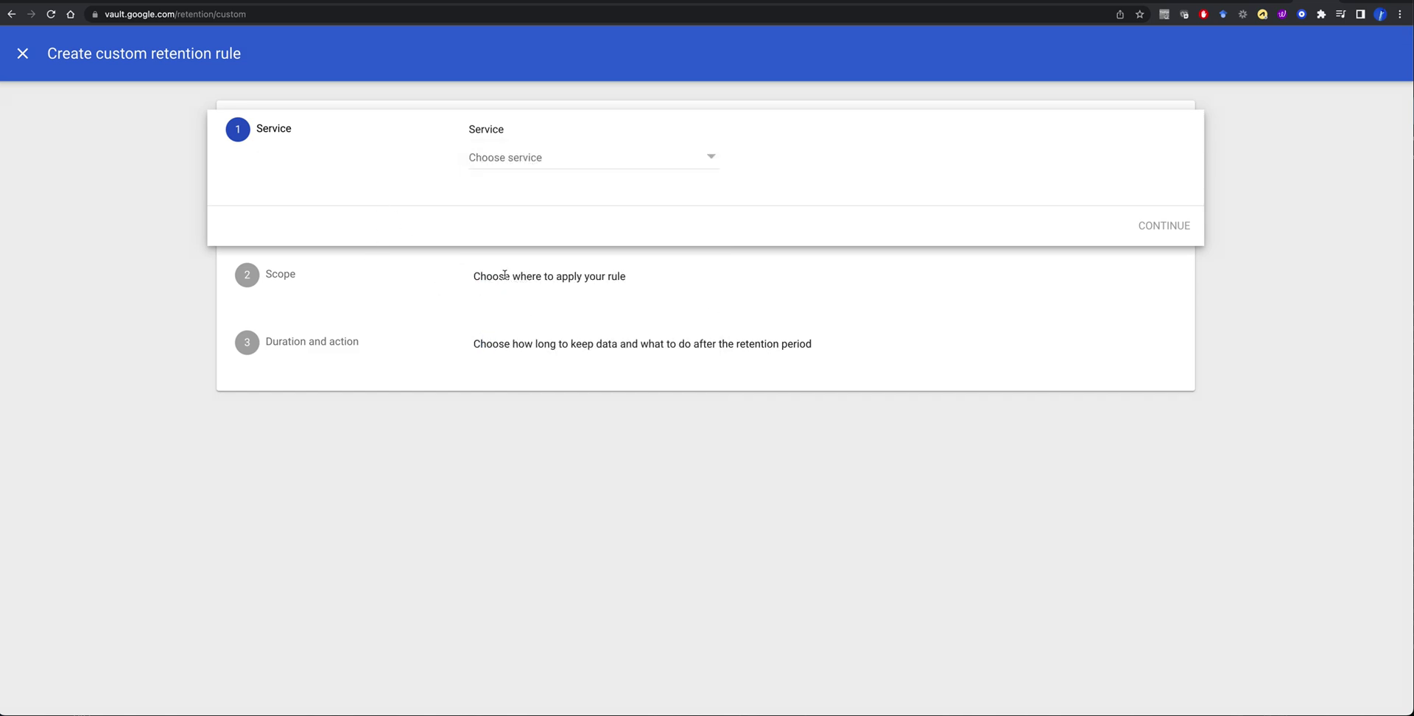
pyautogui.click(517, 166)
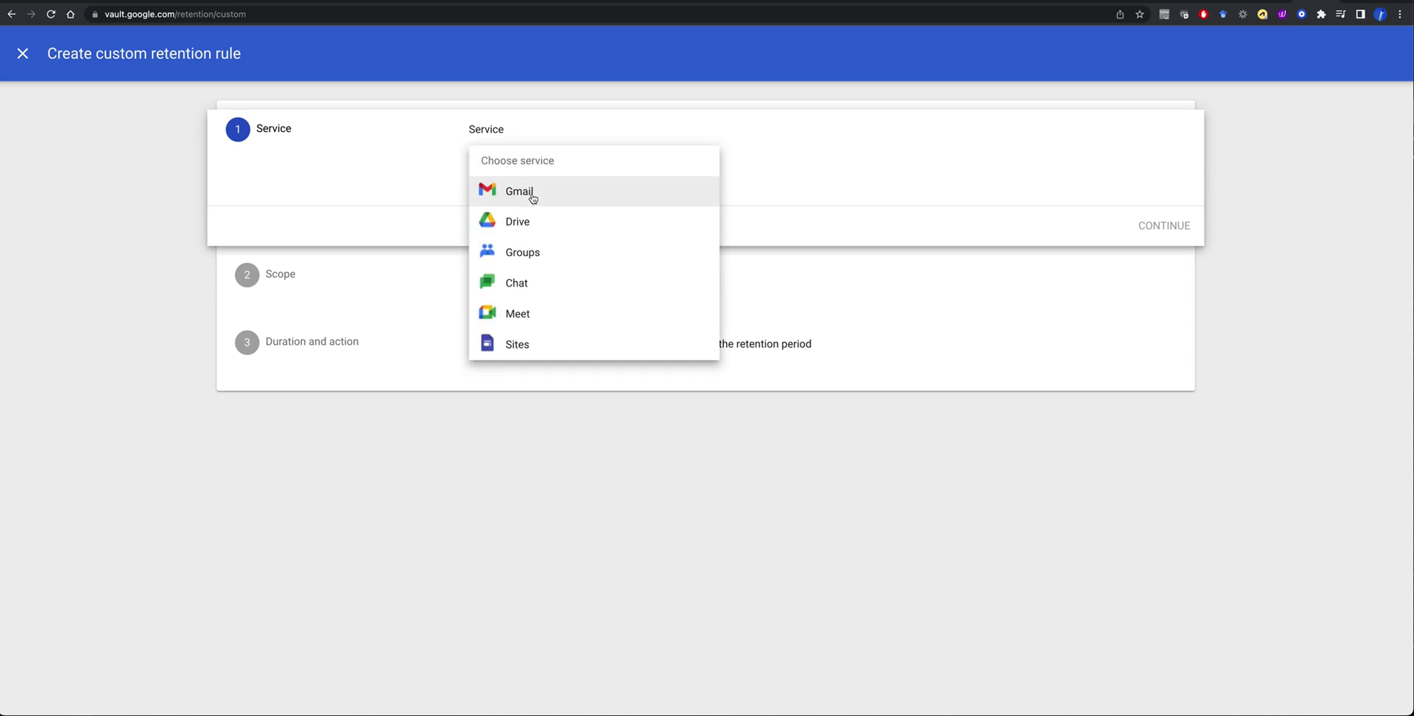
pyautogui.click(532, 196)
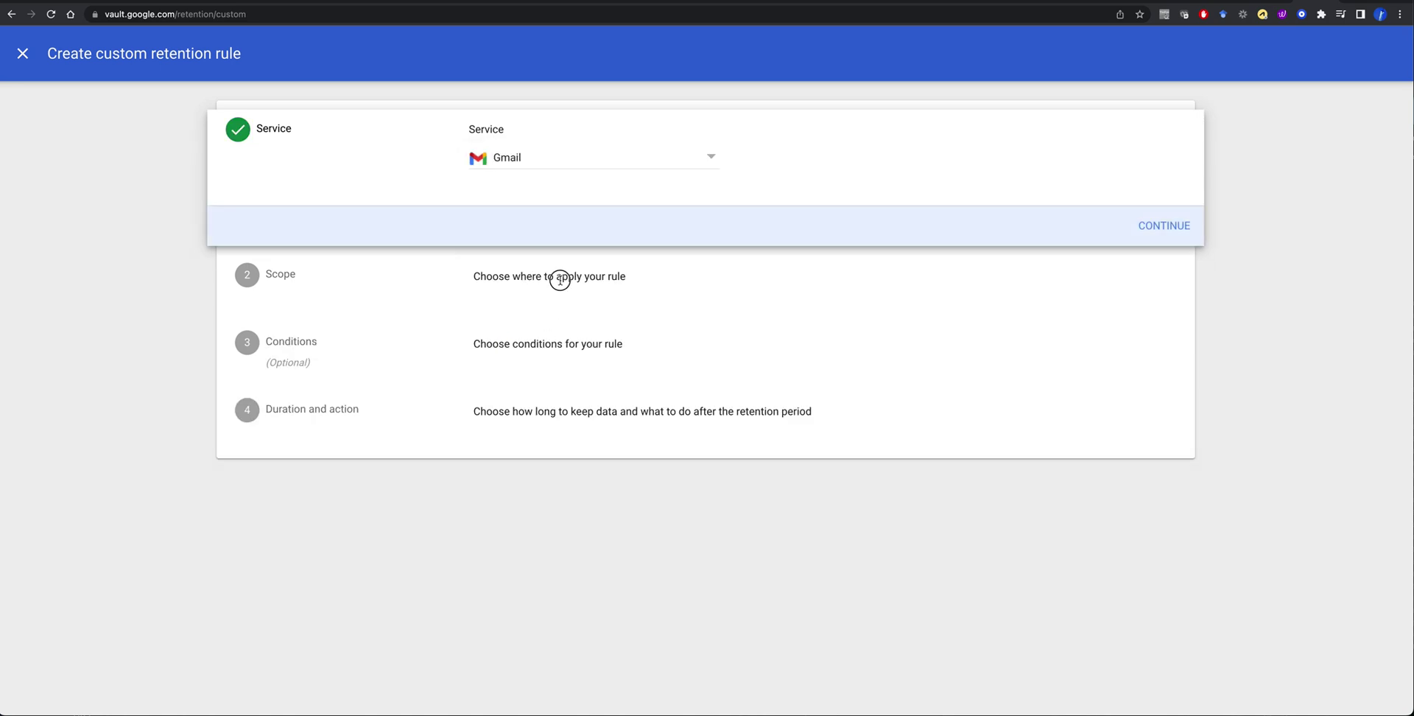
pyautogui.click(1133, 230)
# Step: Apply the custom rule to the Senior-Leadership organizational unit and continue to the conditions
pyautogui.click(587, 264)
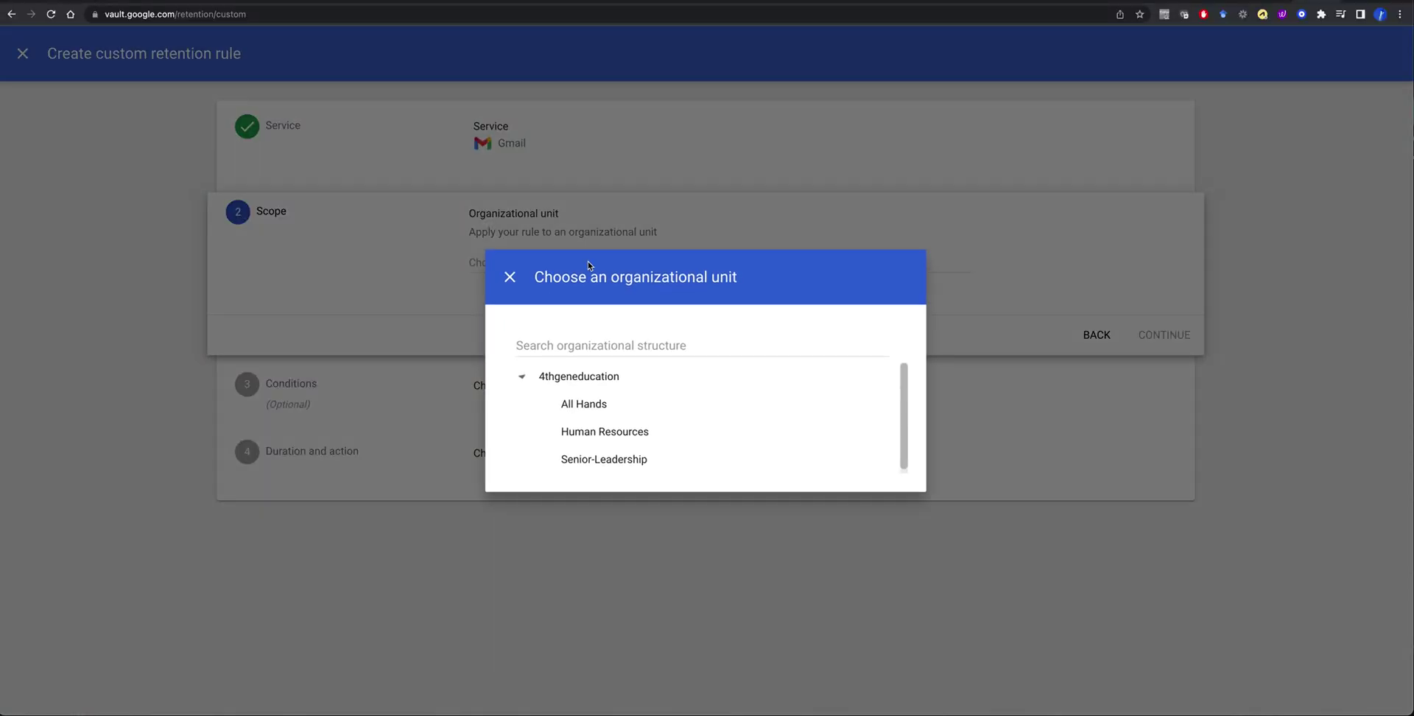
pyautogui.click(631, 459)
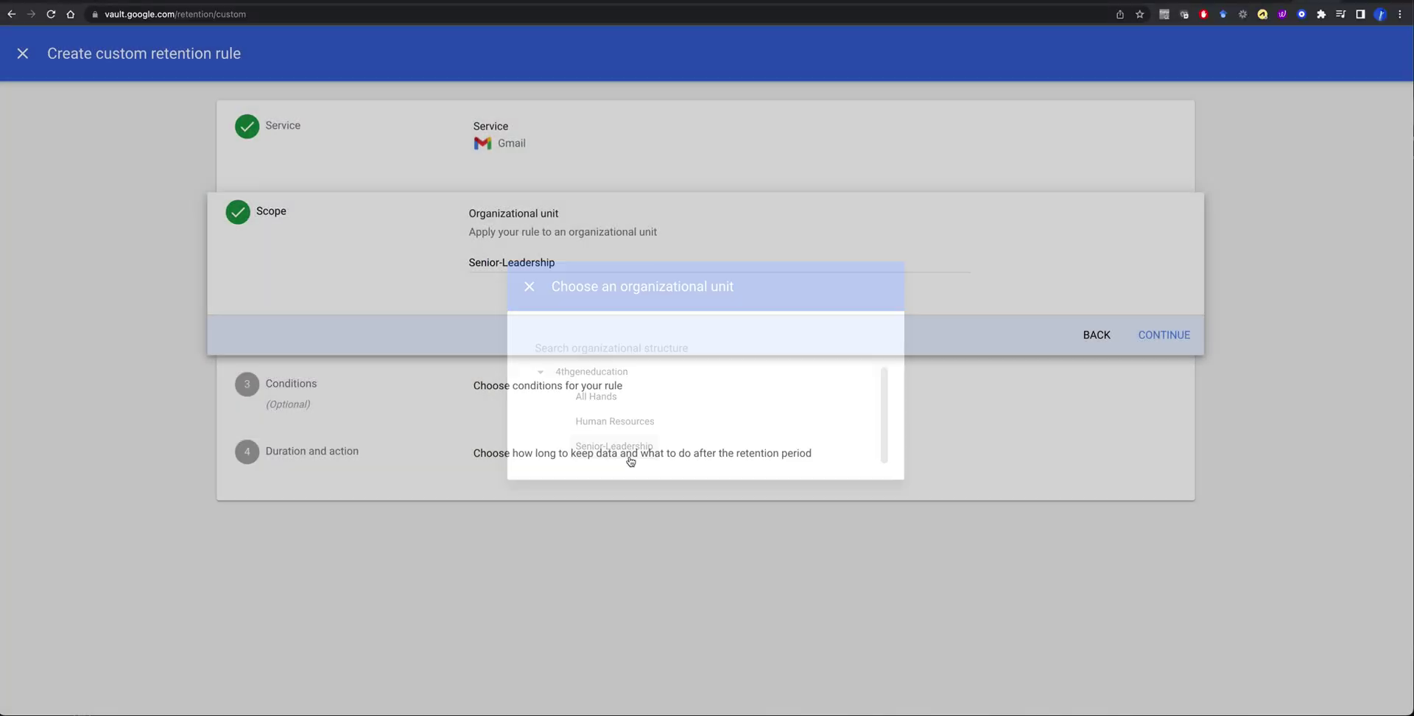
pyautogui.click(1172, 338)
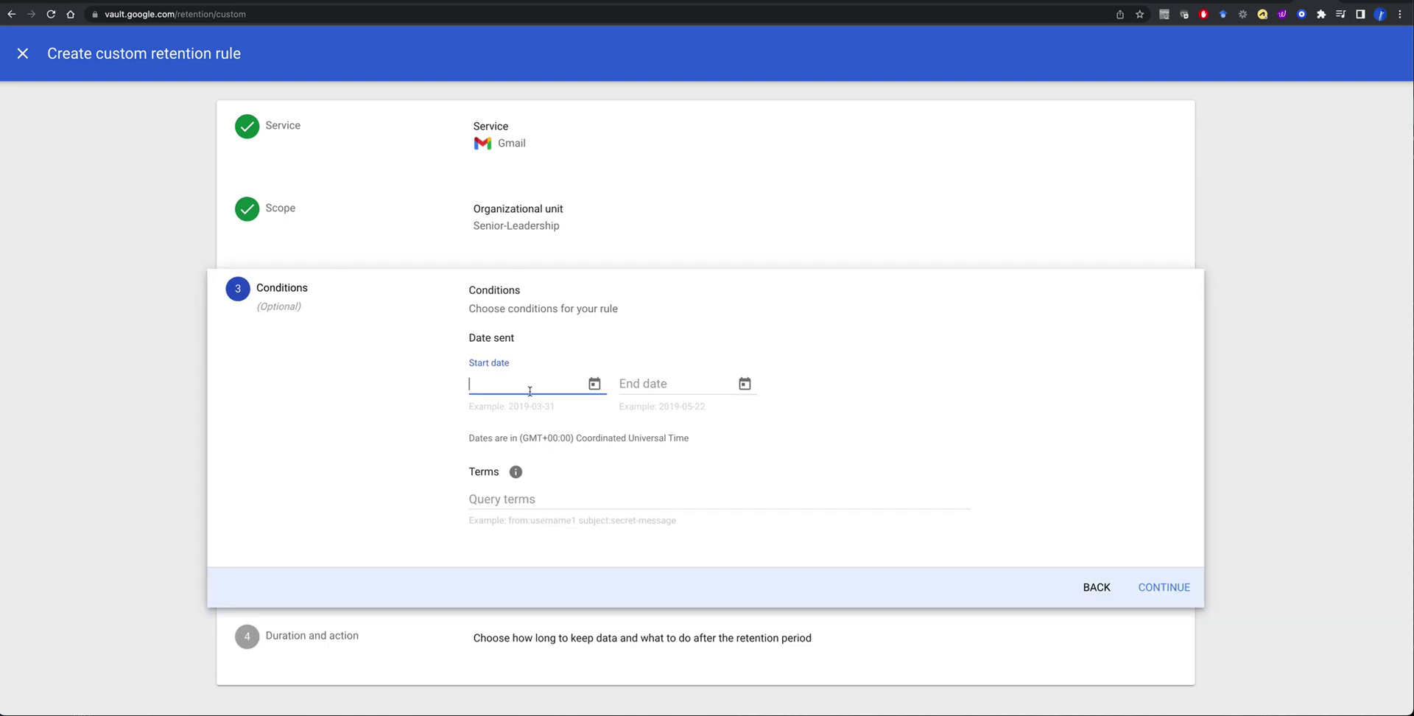
# Step: Limit the custom rule to messages sent from 2023-03-17 to 2023-03-31
pyautogui.click(535, 498)
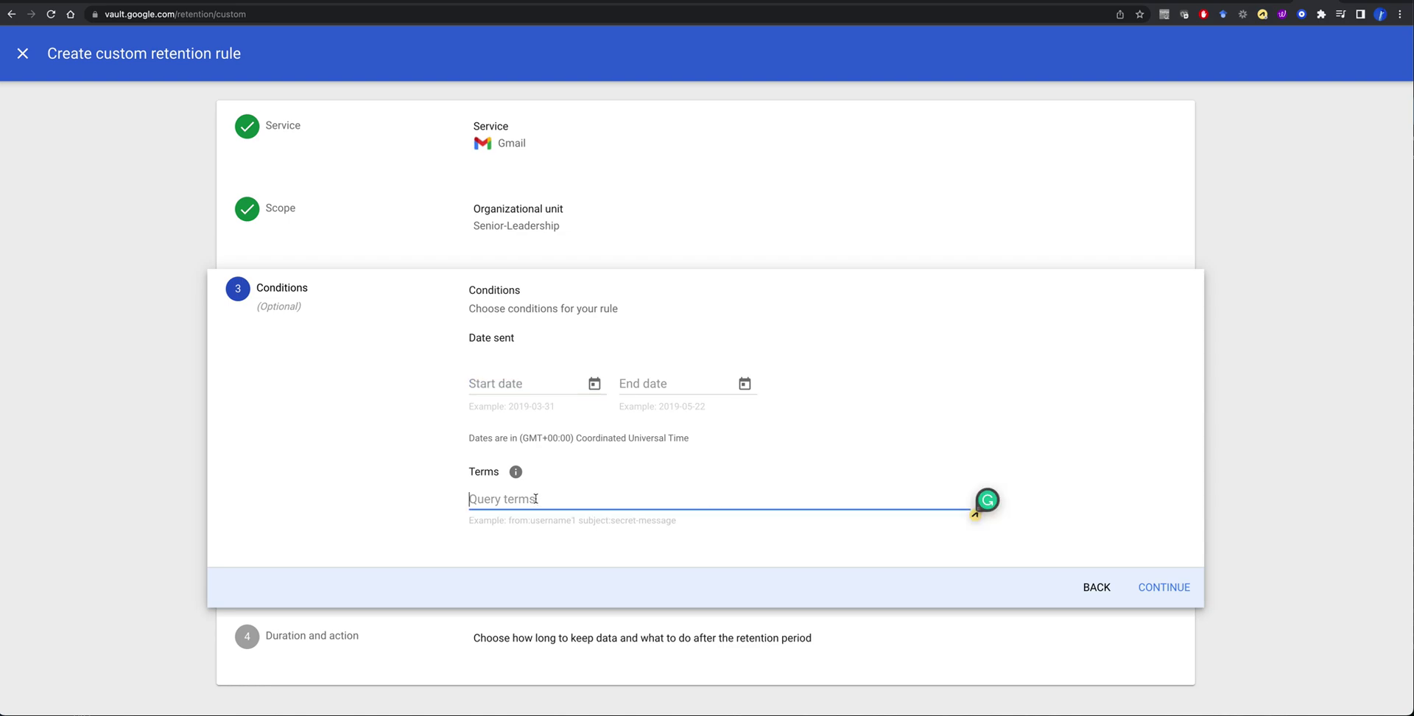
pyautogui.click(504, 382)
pyautogui.click(594, 383)
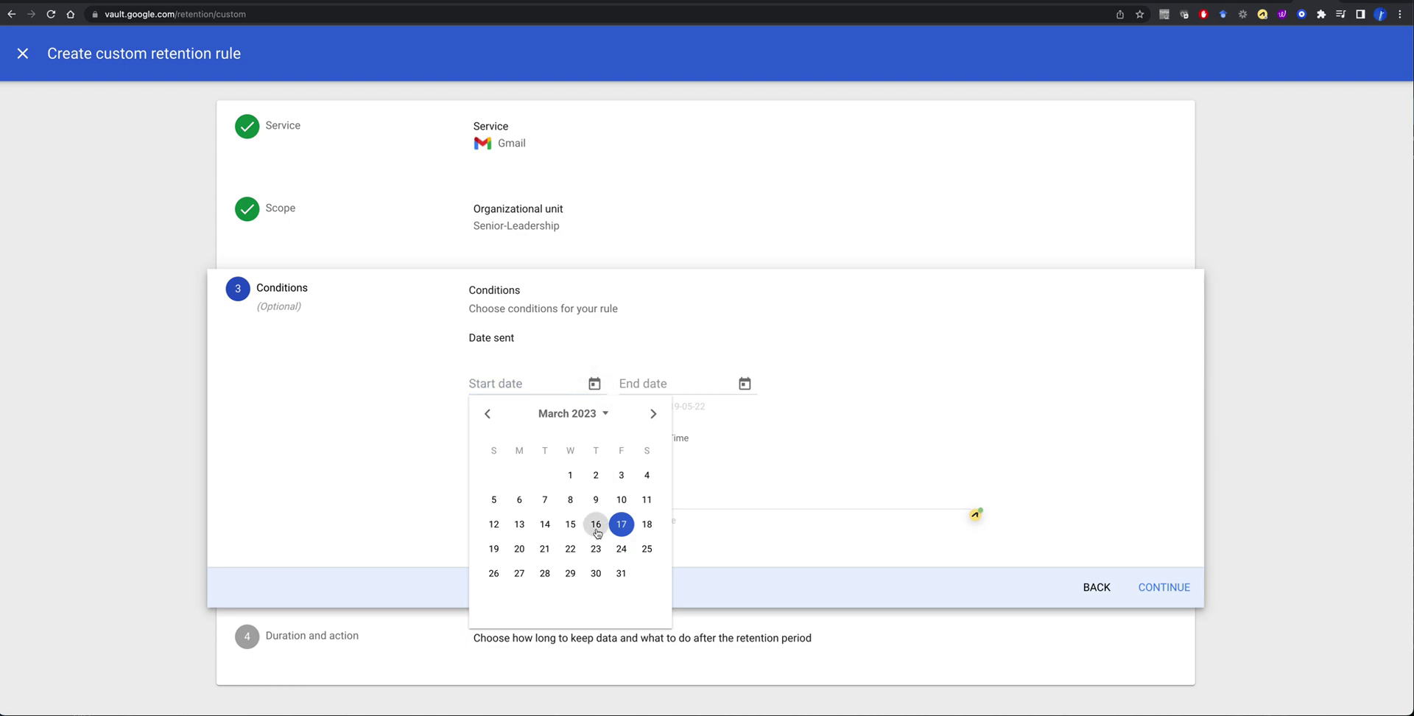
pyautogui.click(621, 523)
pyautogui.click(745, 383)
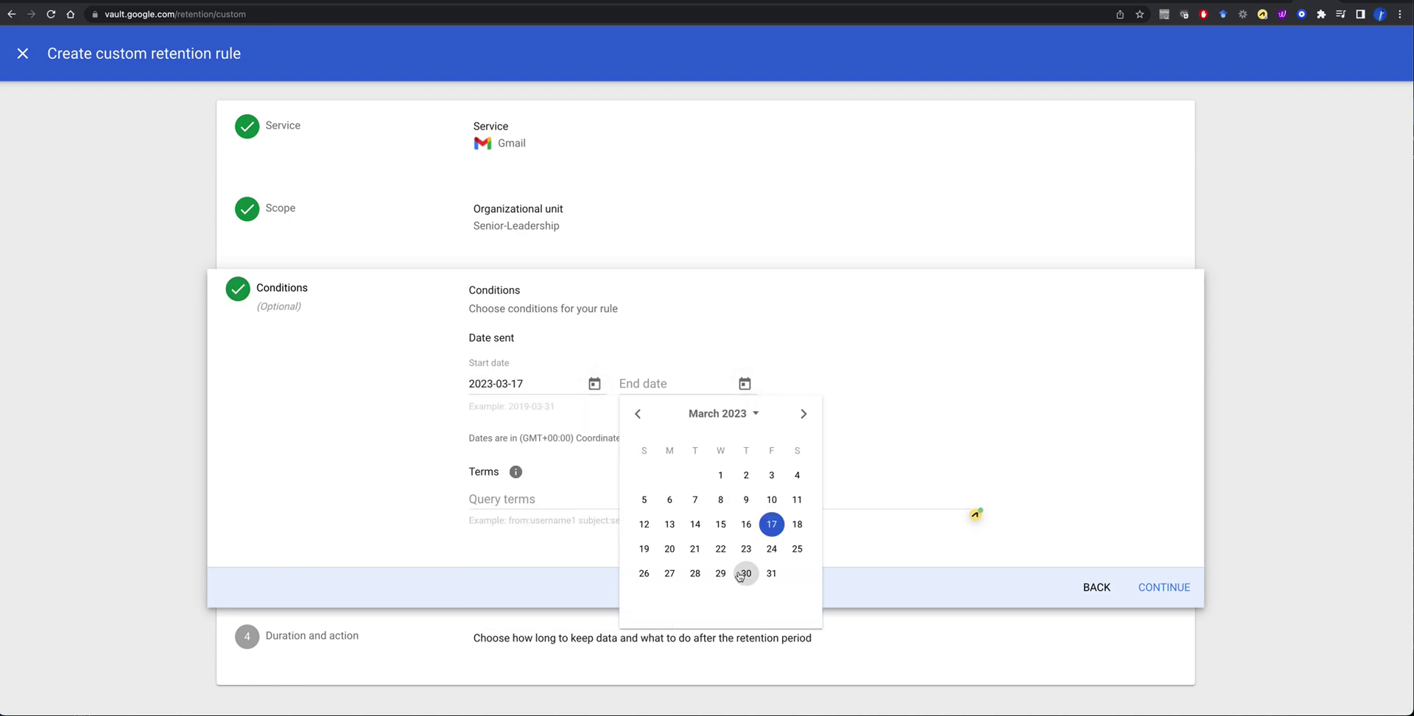
pyautogui.click(770, 573)
# Step: Enter a person's first name as the rule's query term and continue to the duration and action settings
pyautogui.click(522, 500)
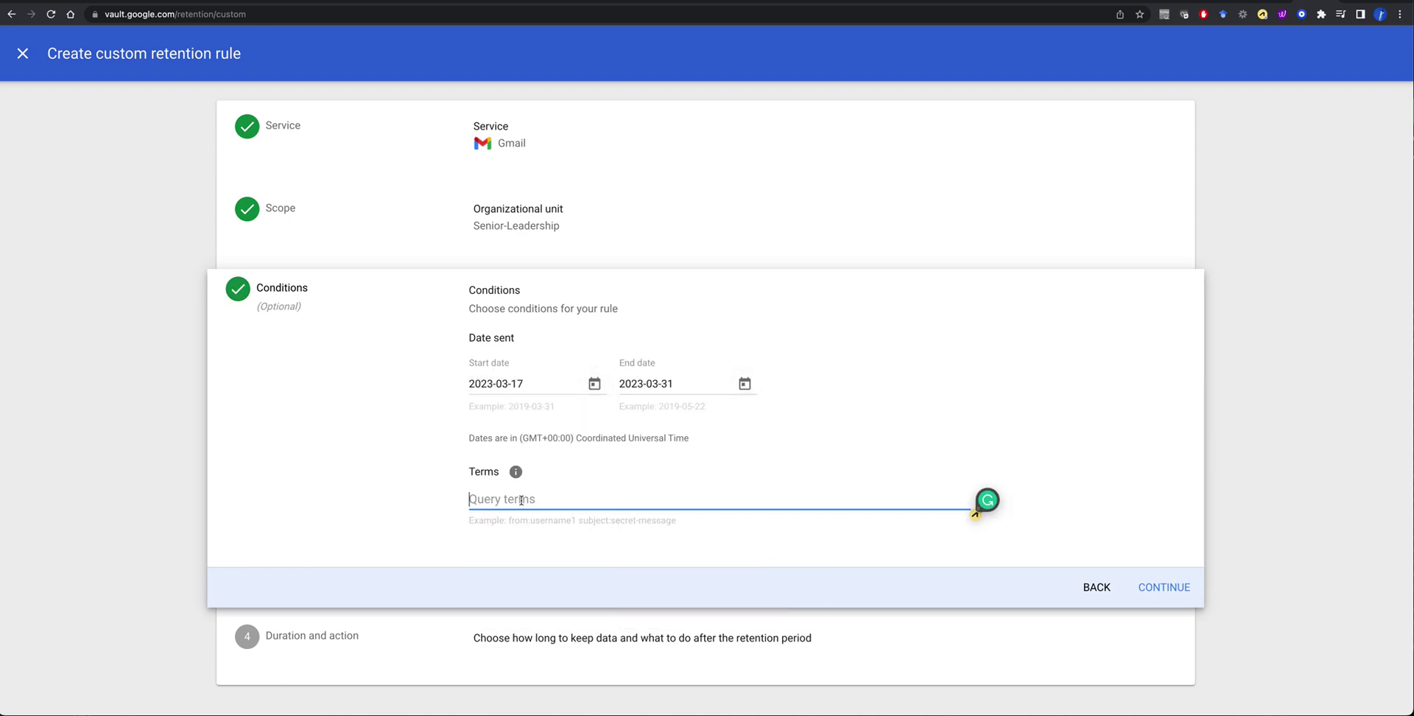
pyautogui.write('dan')
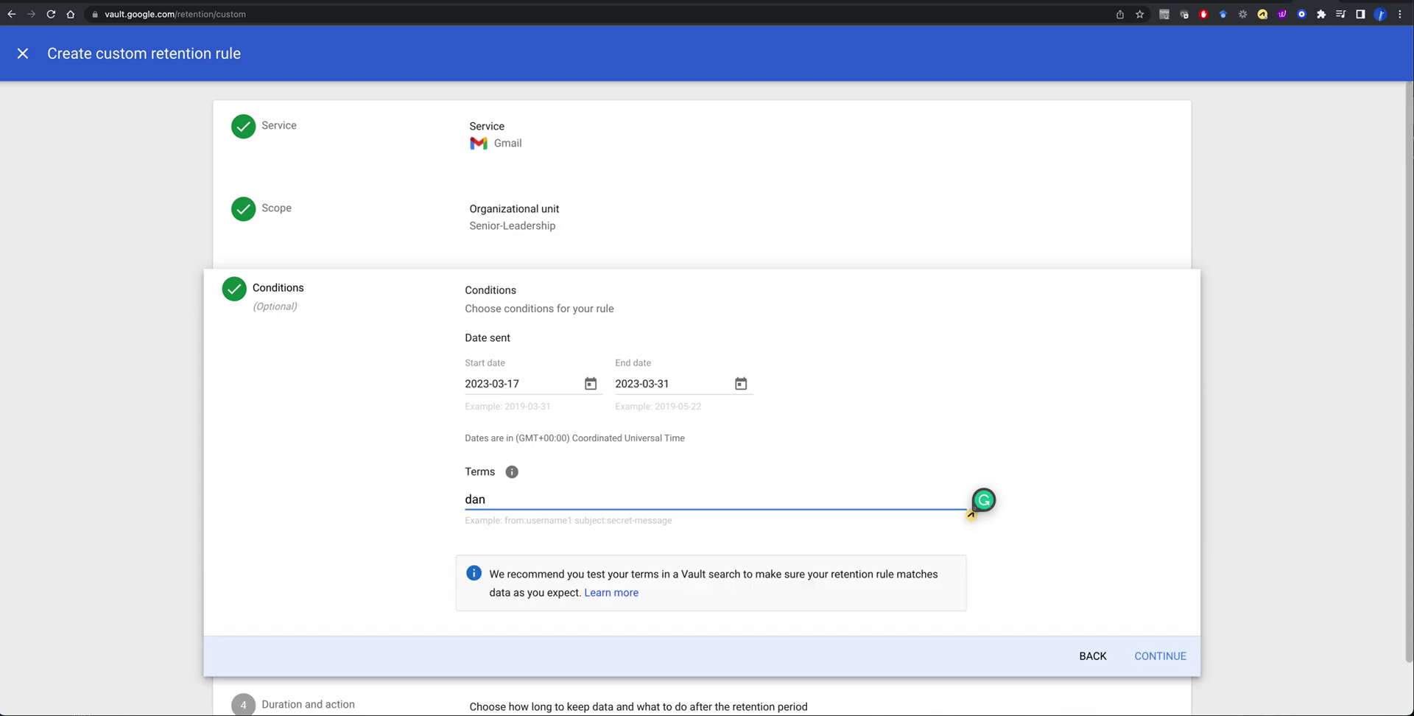
pyautogui.click(1160, 655)
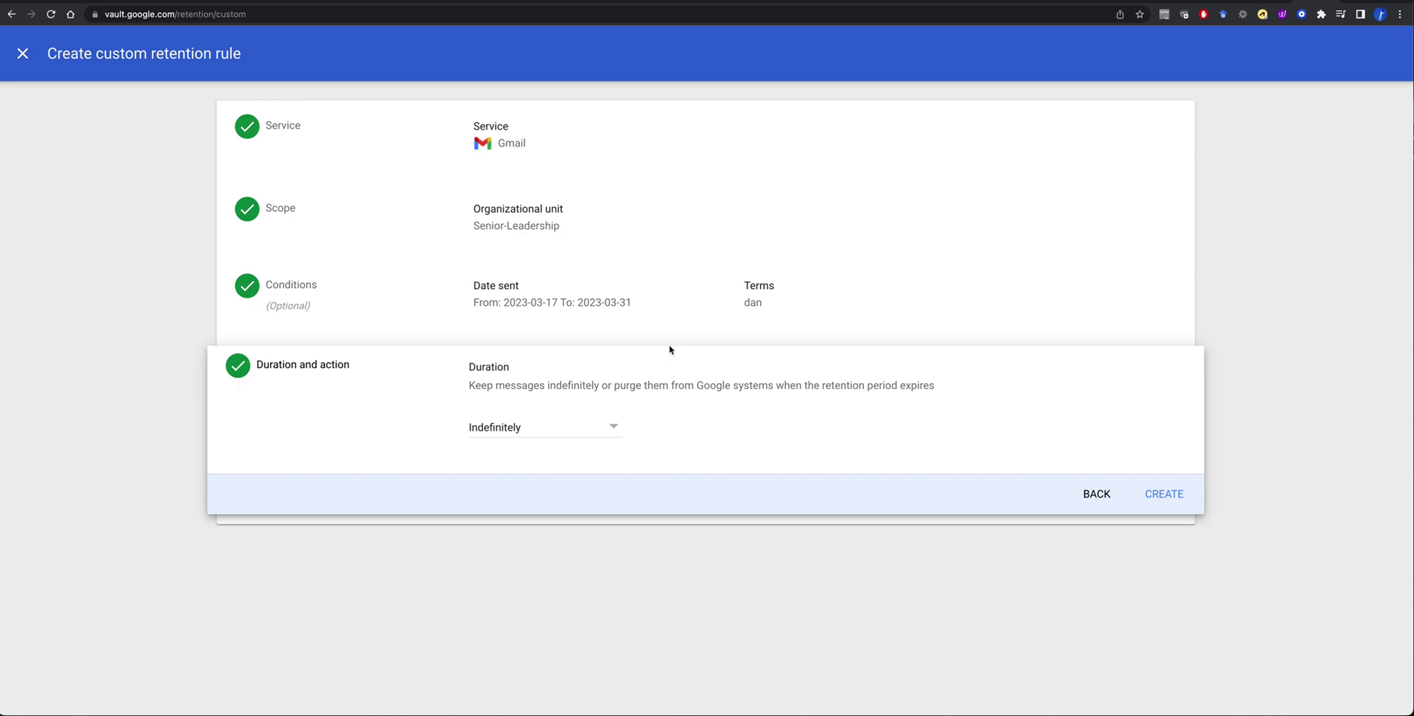
# Step: Create the custom Gmail retention rule with an indefinite duration, and view the service-based retention settings
pyautogui.click(1180, 494)
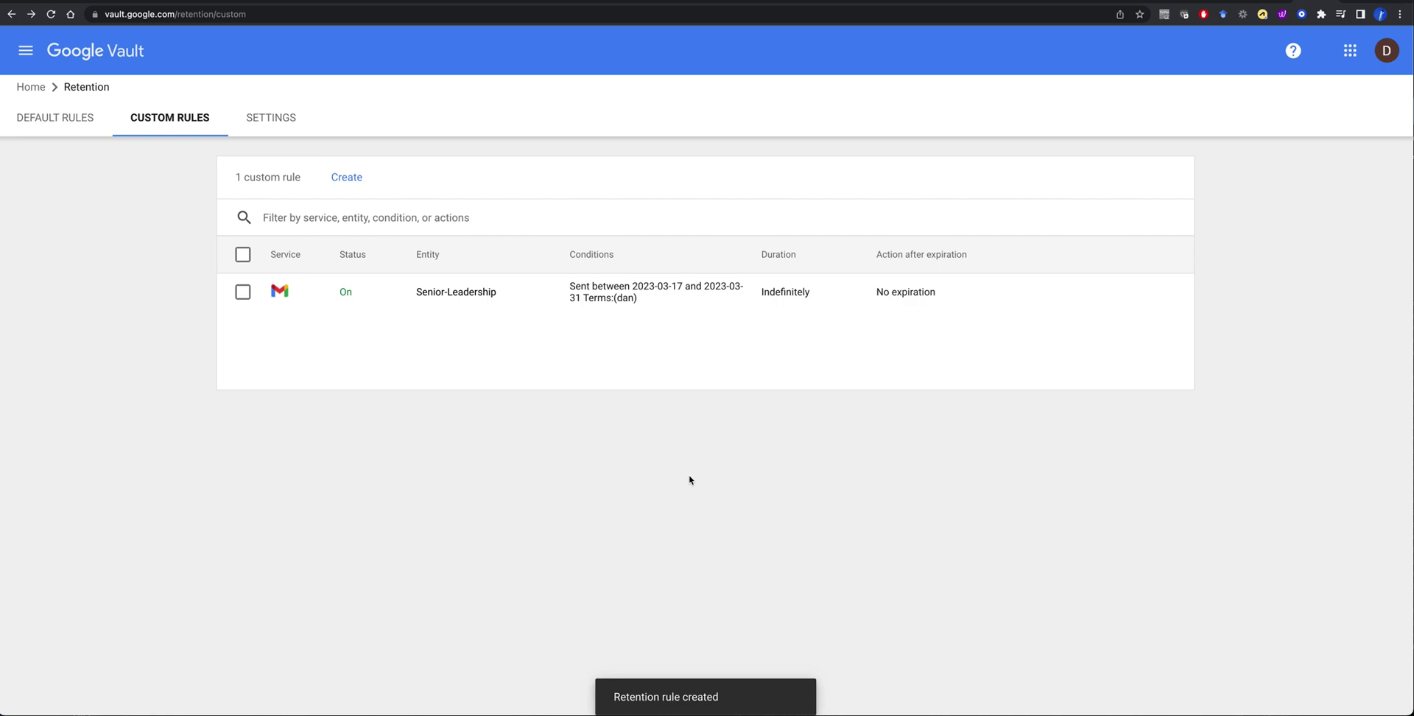
pyautogui.click(280, 122)
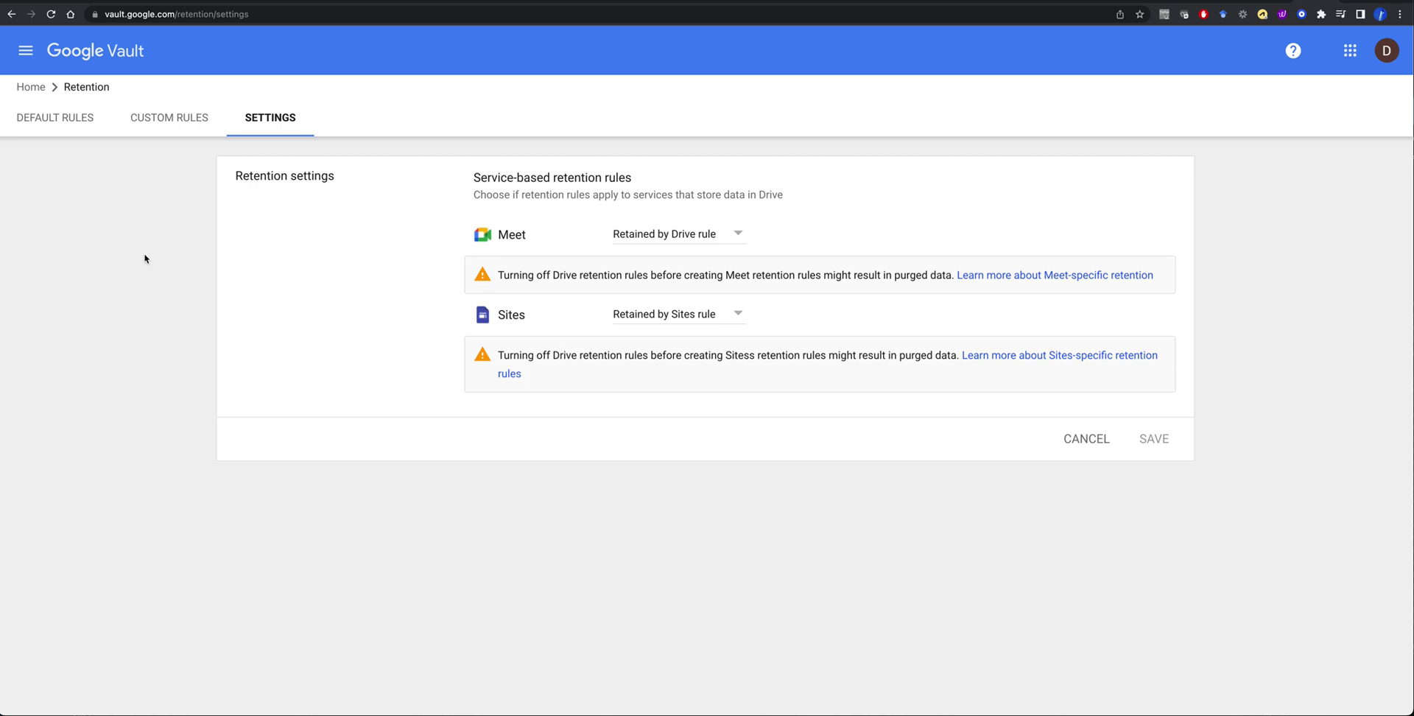
# Step: Download the audit report as CSV for one Vault user's email address, with all audit action types selected
pyautogui.click(26, 51)
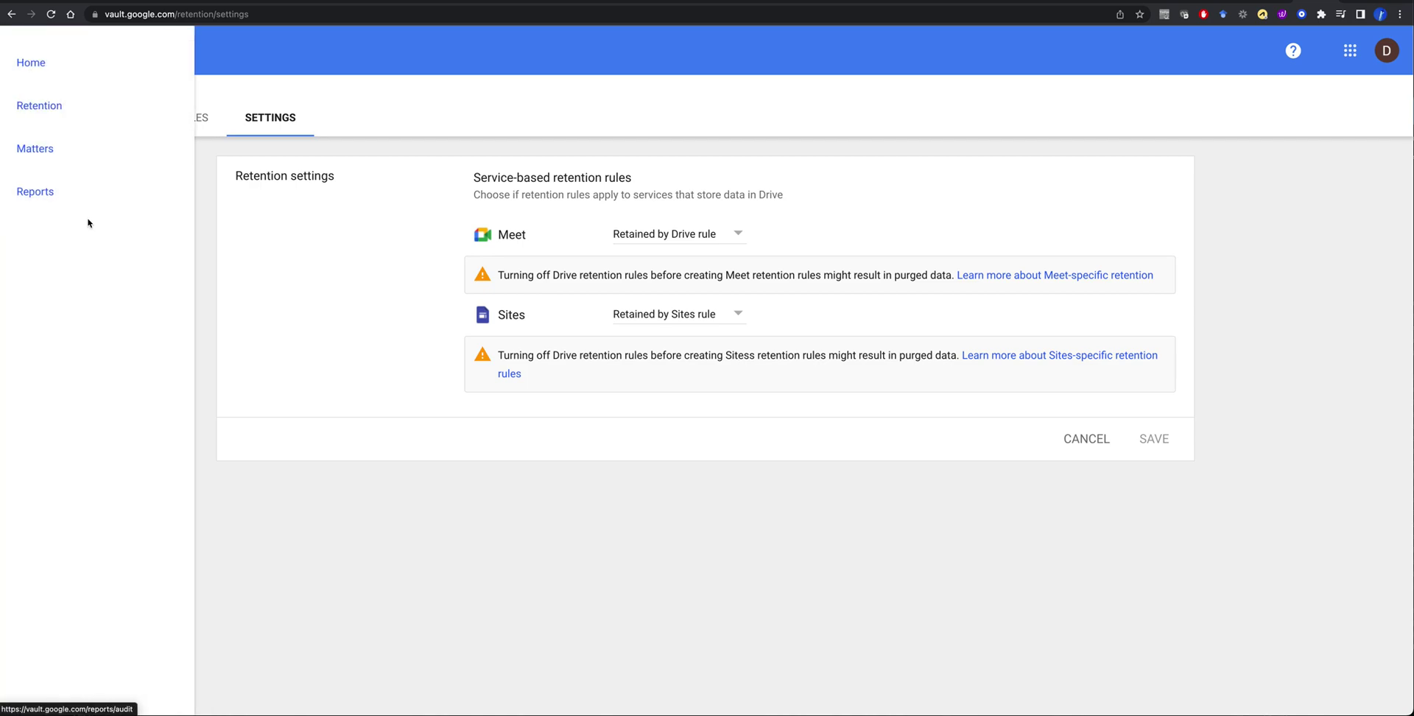
pyautogui.click(50, 193)
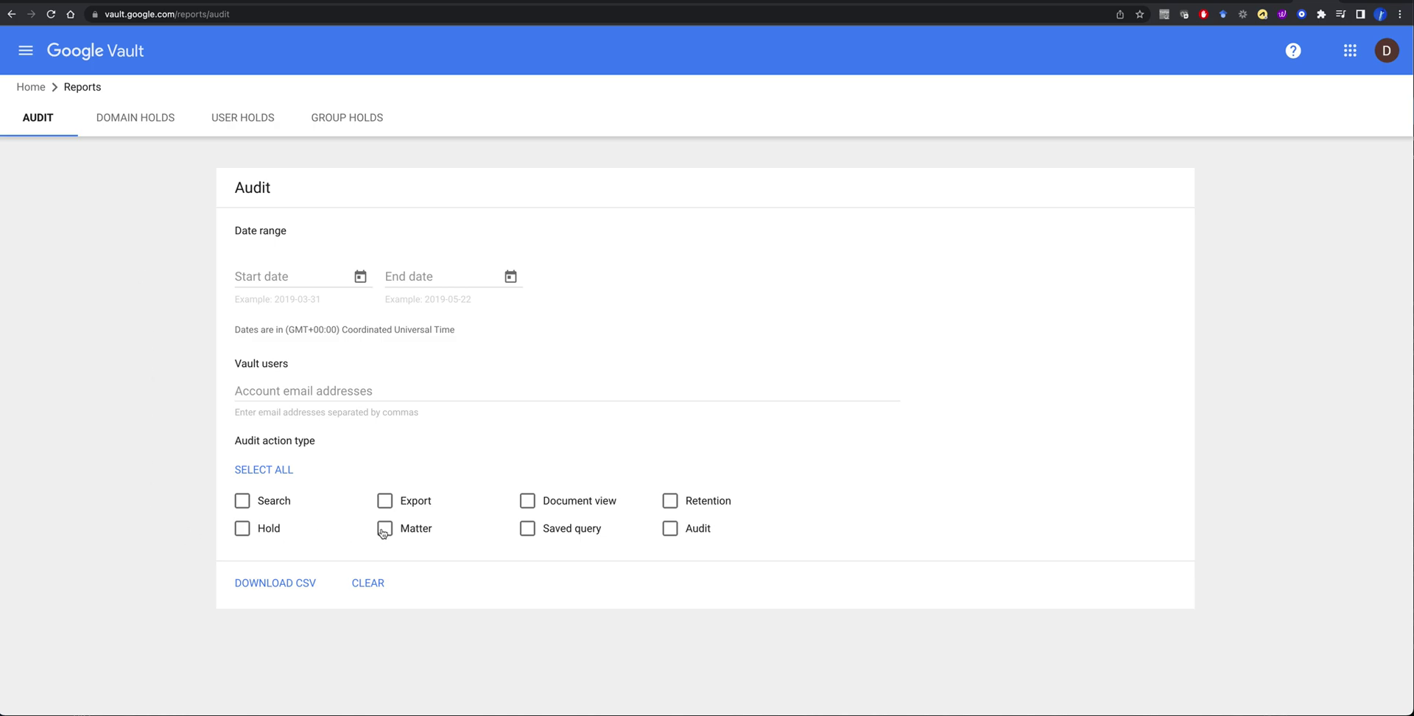
pyautogui.click(328, 403)
pyautogui.write('dan')
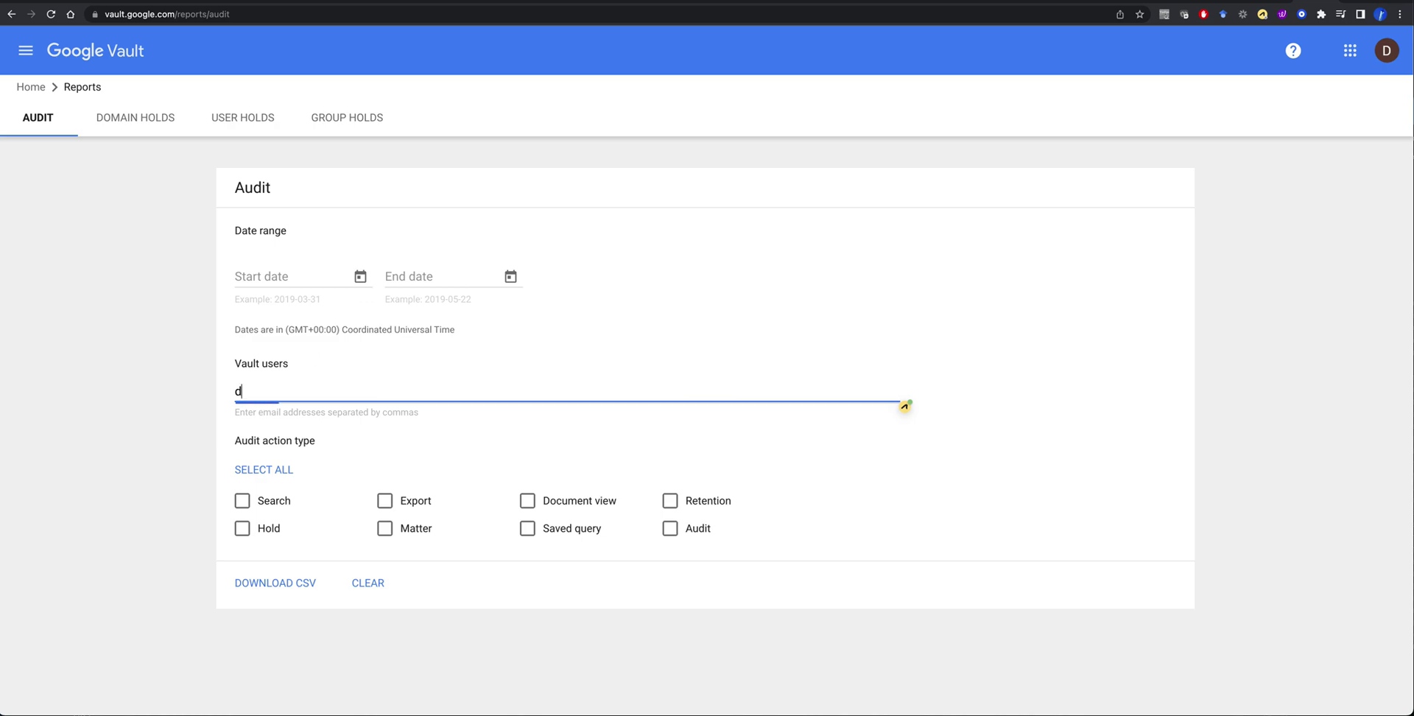
pyautogui.click(349, 430)
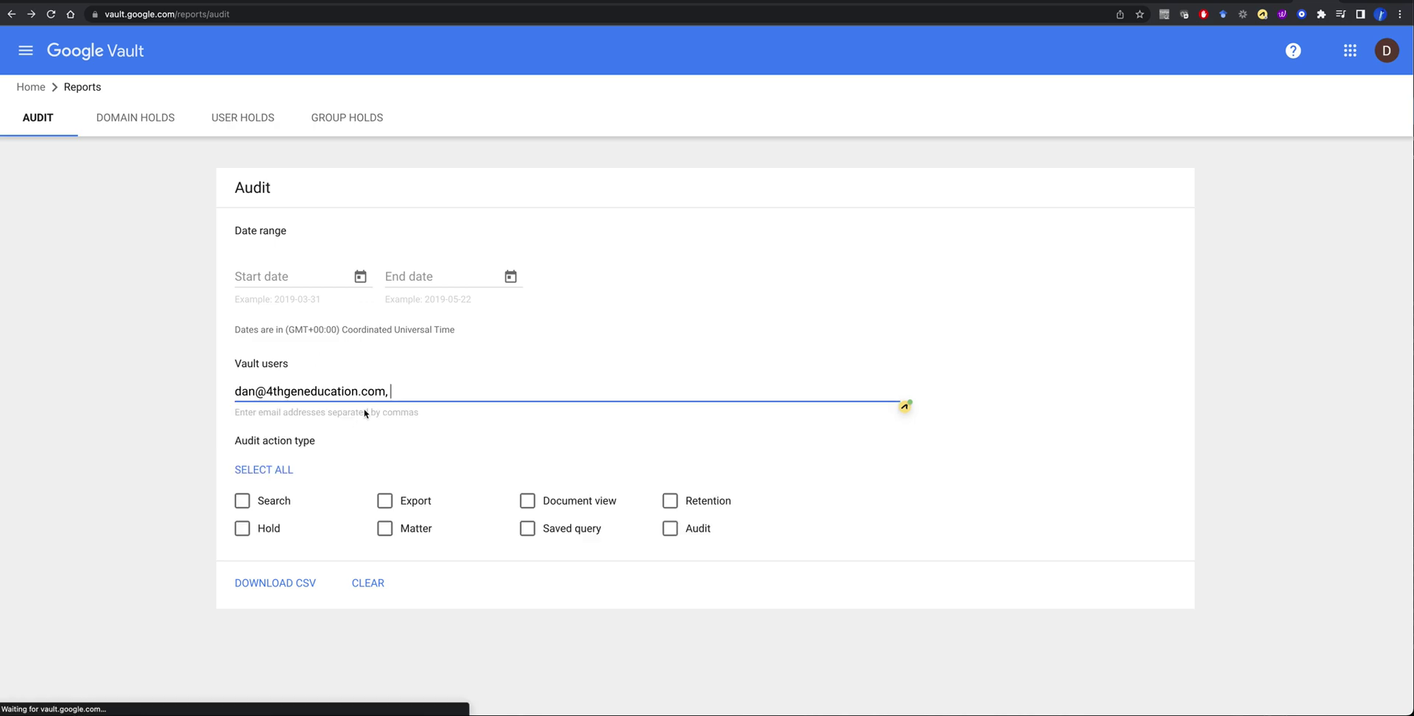
pyautogui.click(278, 473)
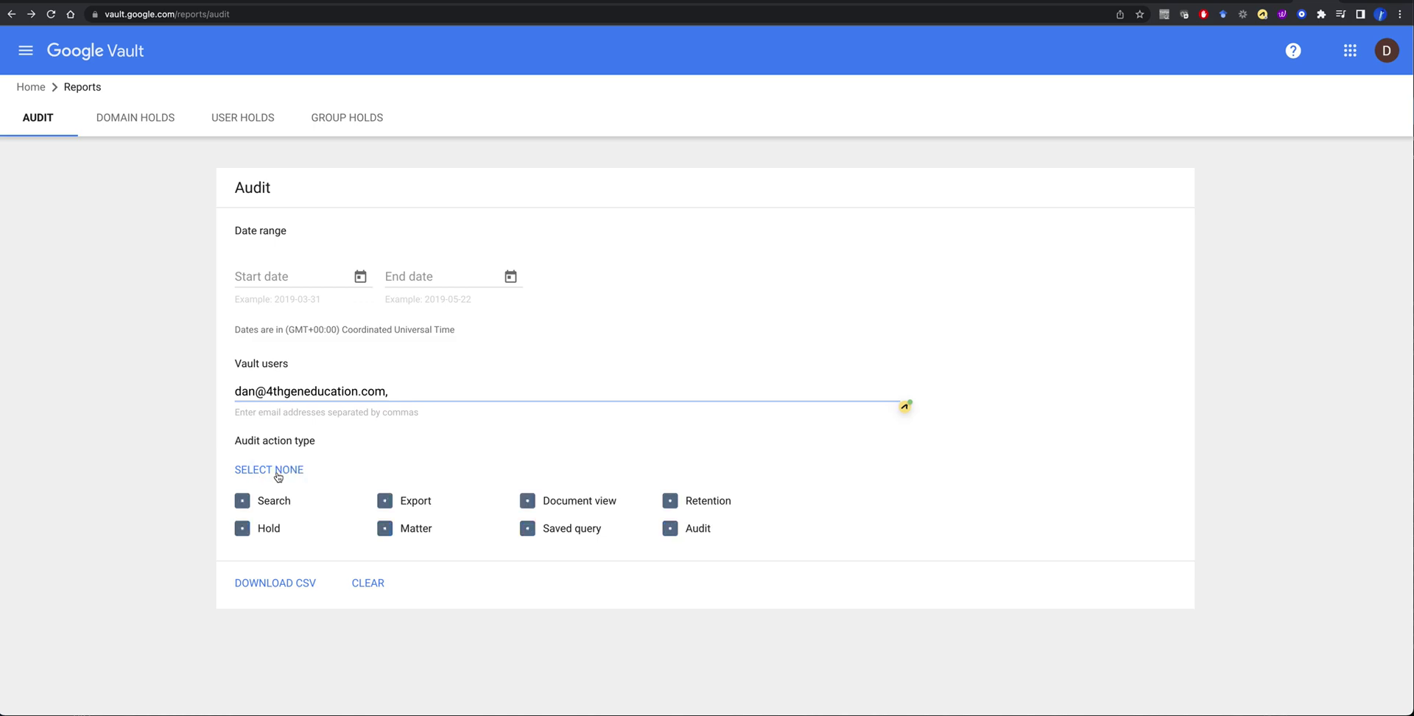
pyautogui.click(286, 585)
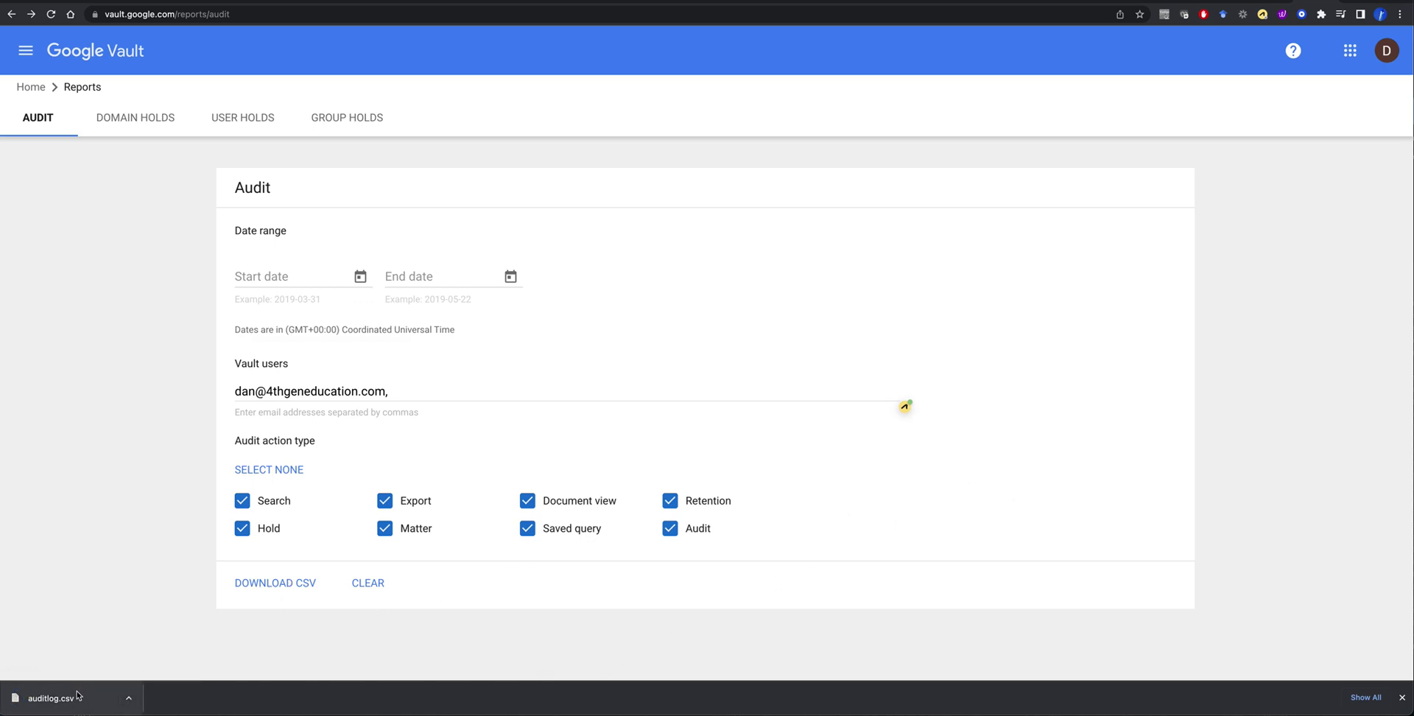
# Step: Open the downloaded auditlog.csv in Numbers and examine the logged dates, actions, users and names
pyautogui.click(100, 701)
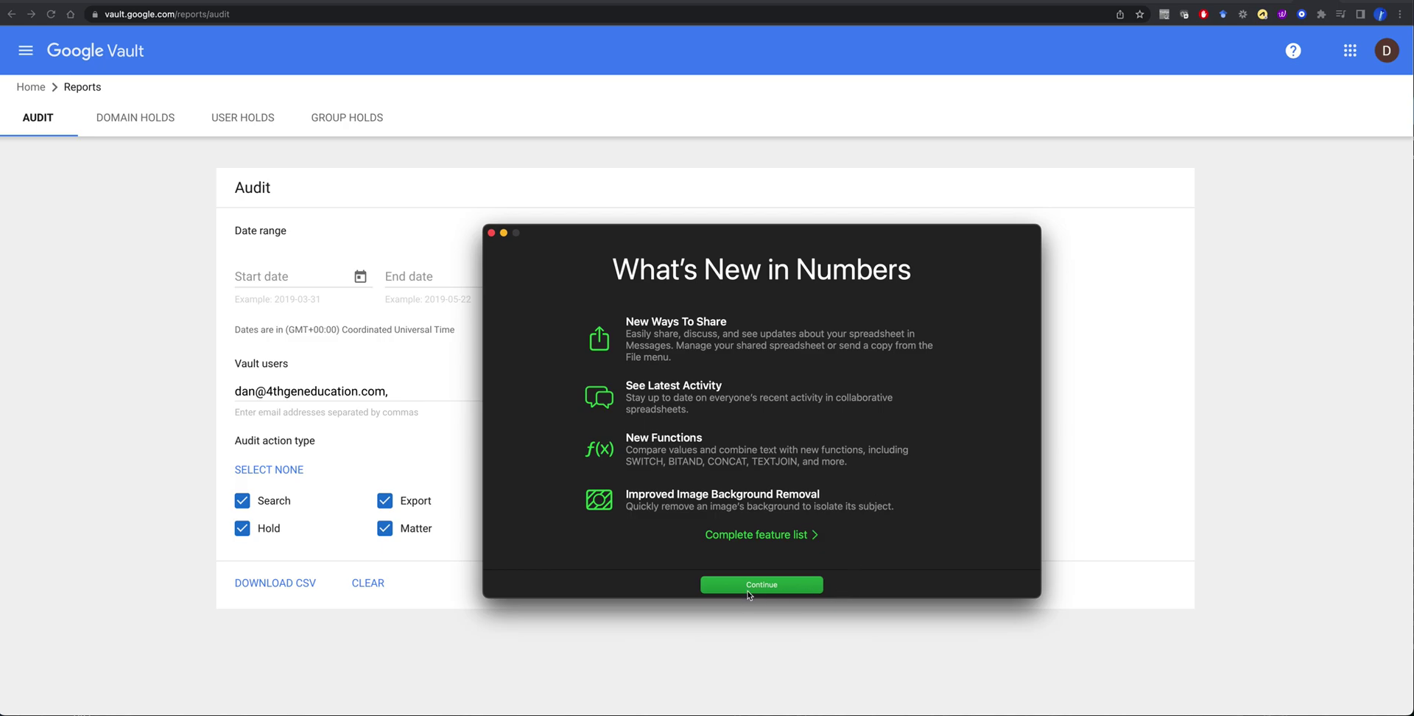
pyautogui.click(746, 589)
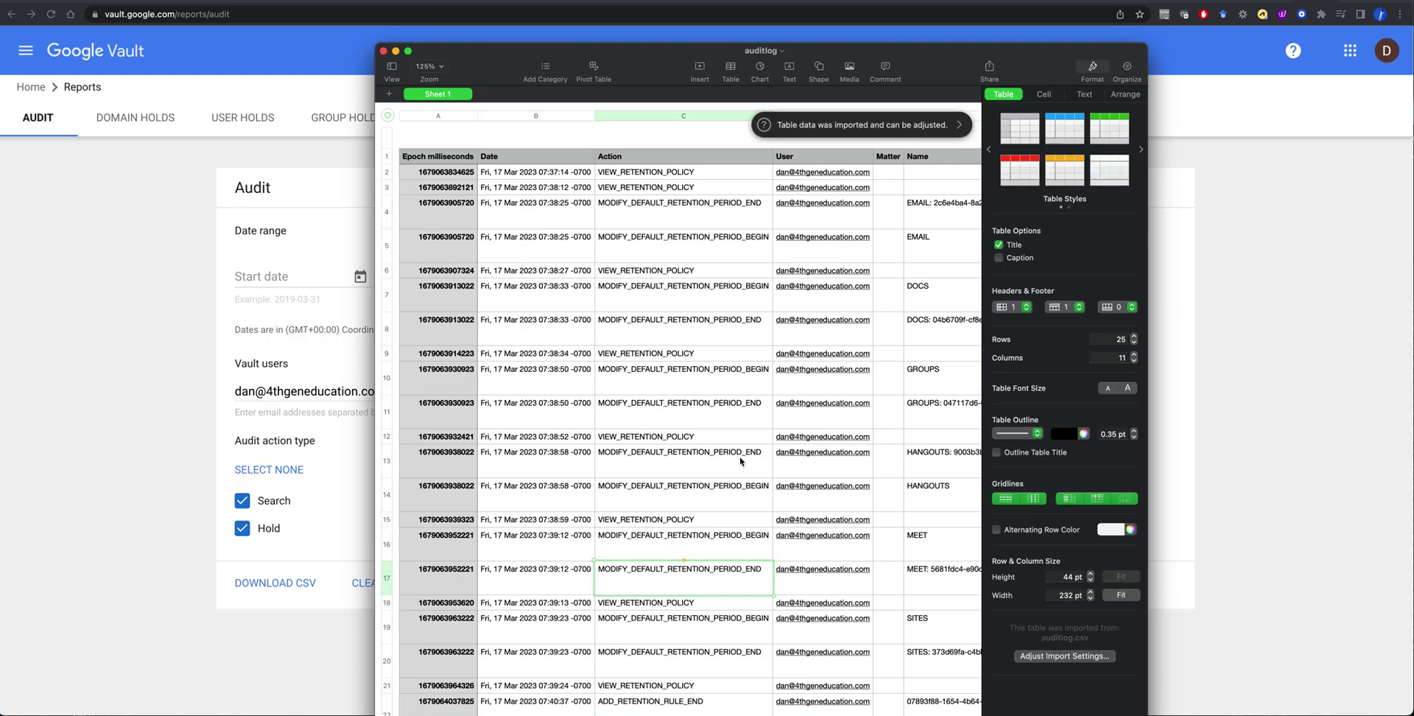
pyautogui.scroll(-1, 740, 461)
pyautogui.scroll(-5, 740, 462)
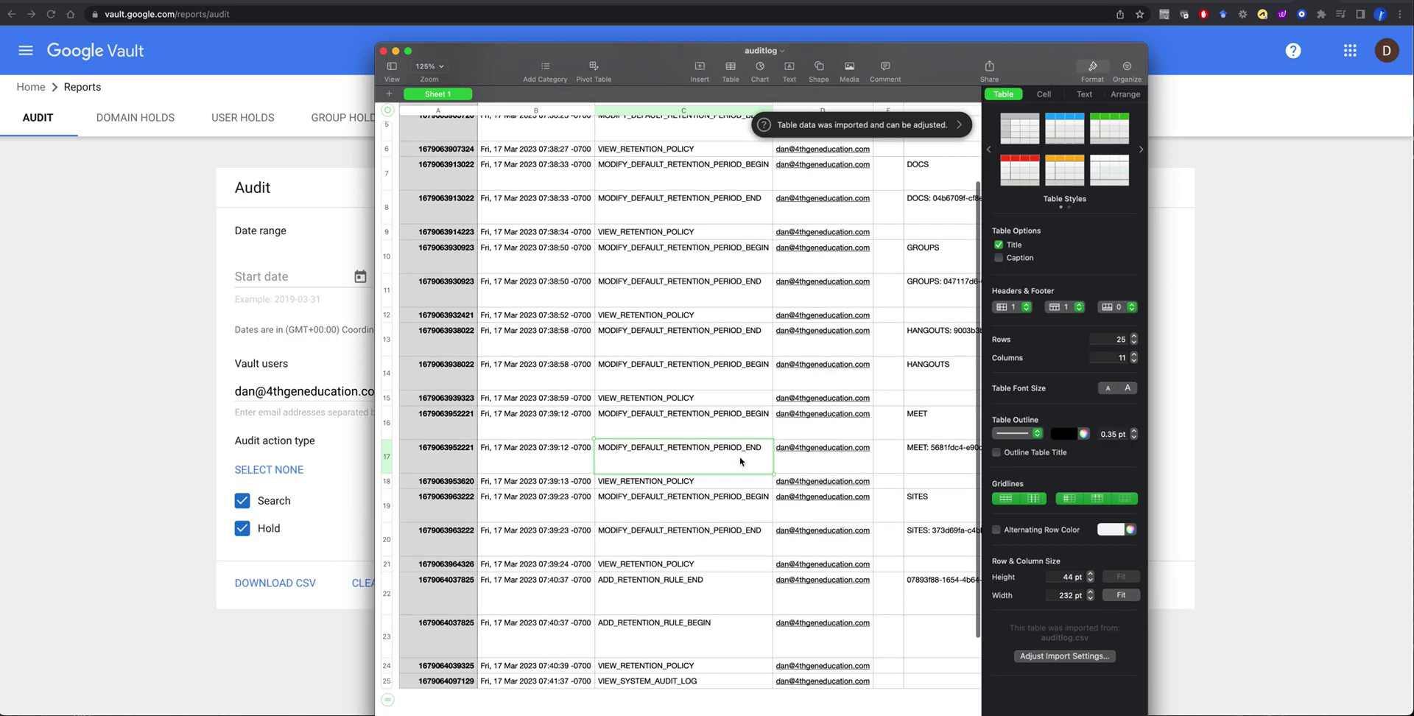
pyautogui.hscroll(8, 740, 461)
pyautogui.scroll(5, 740, 462)
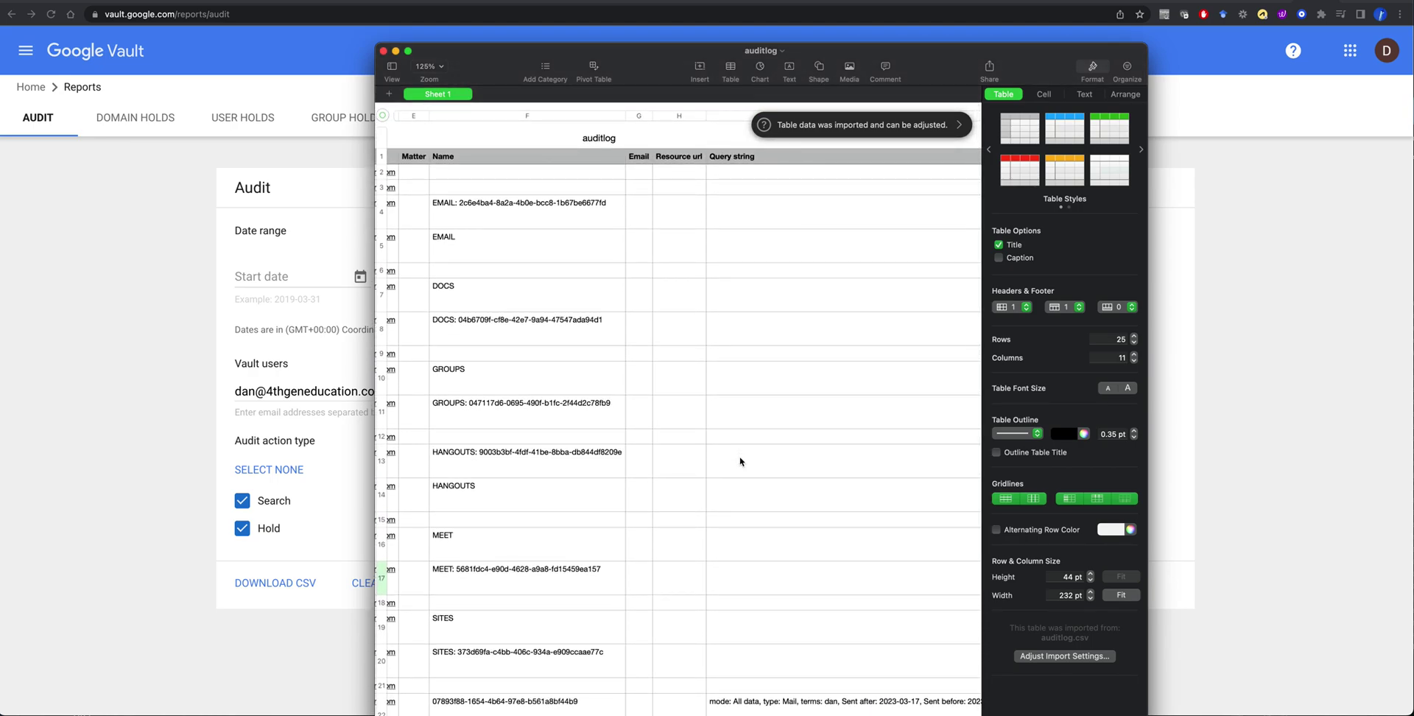
pyautogui.scroll(-5, 740, 462)
pyautogui.hscroll(-5, 740, 461)
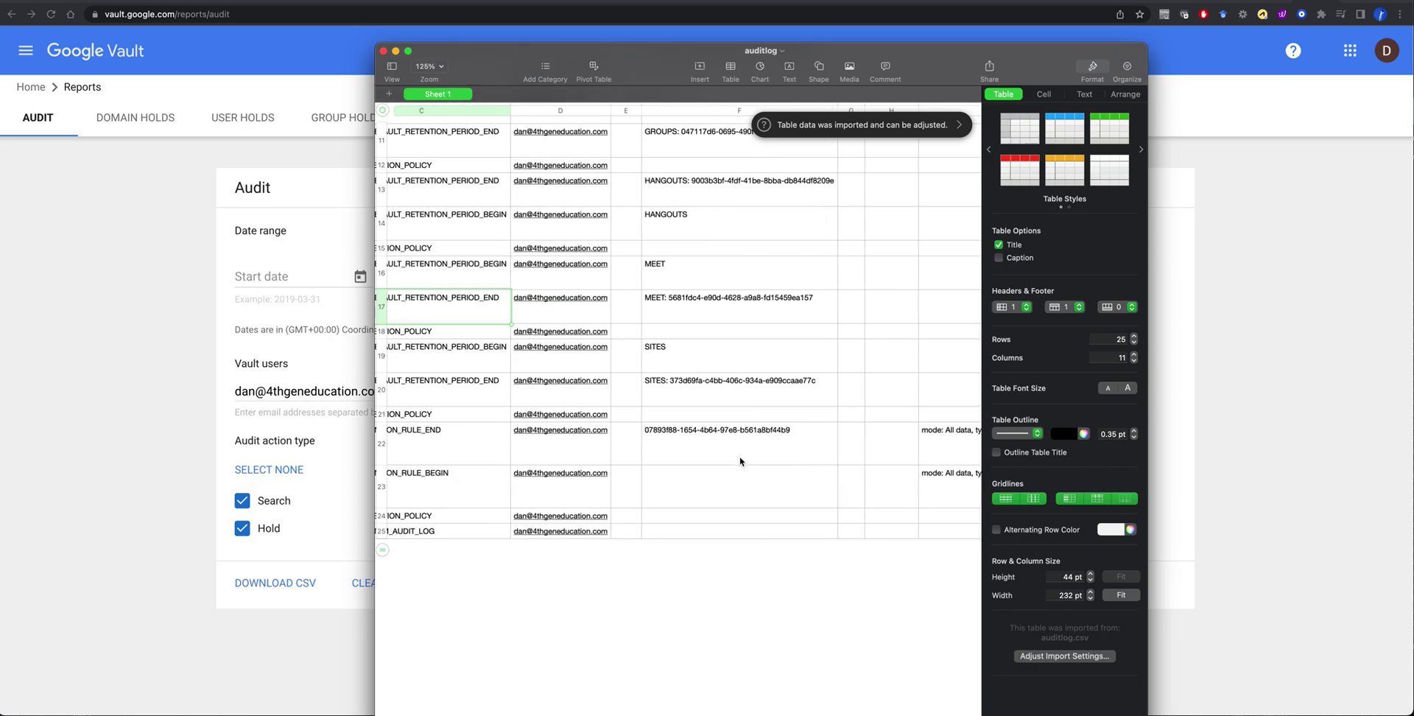
pyautogui.hscroll(-4, 740, 462)
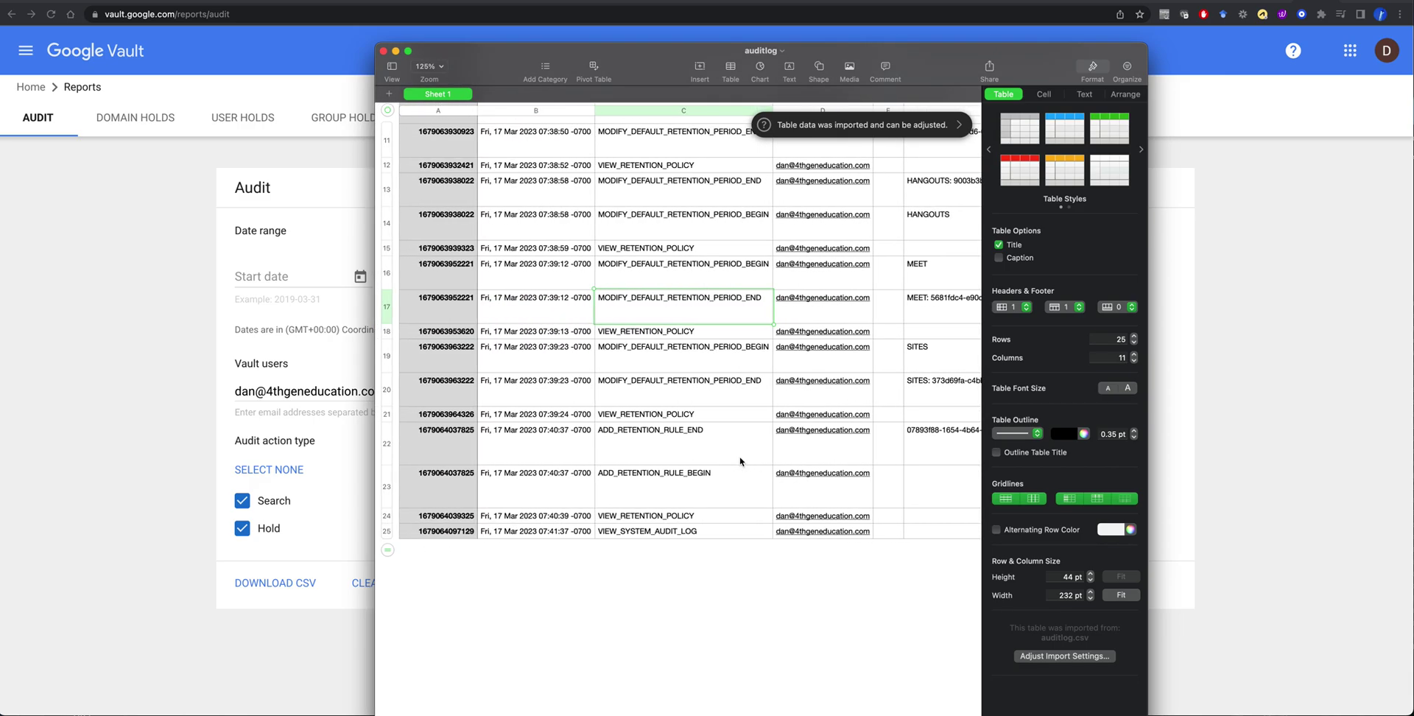
pyautogui.scroll(5, 740, 462)
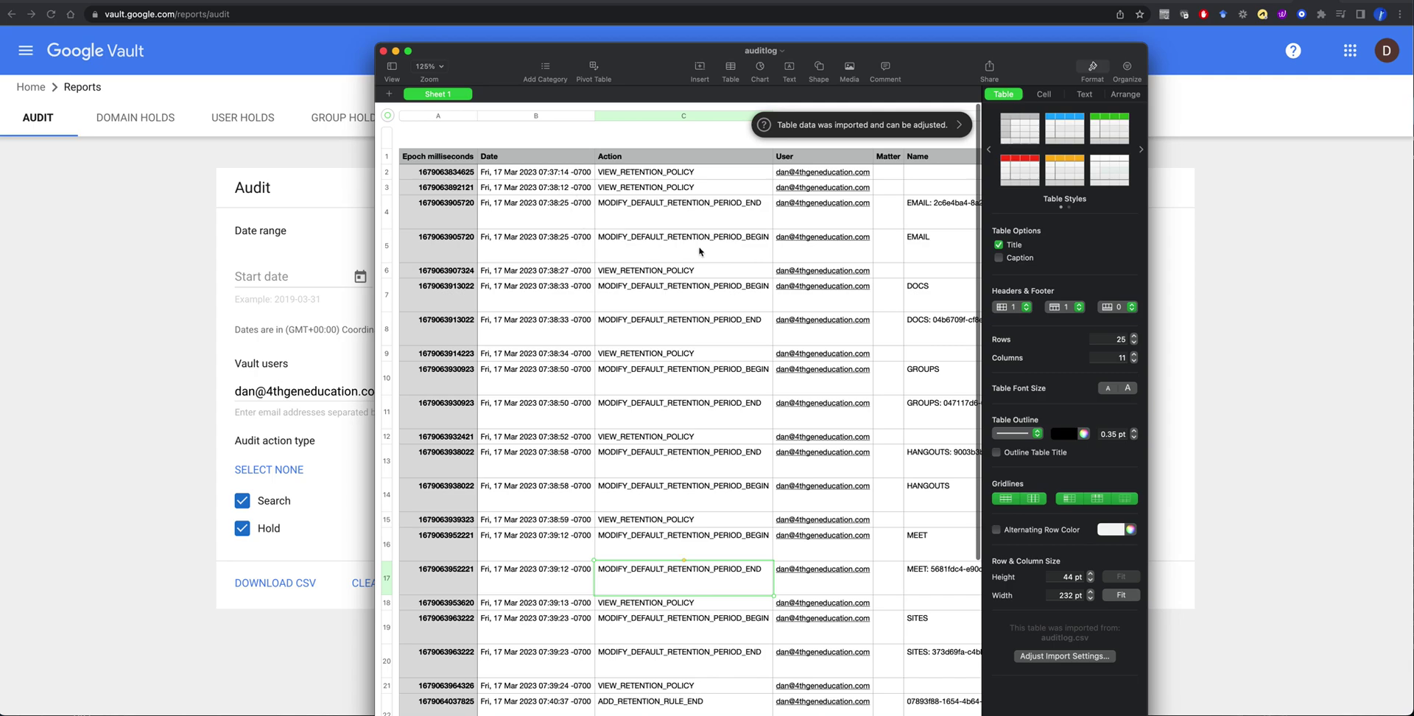
# Step: Examine the audit log's query string, organization and details columns down to the last rows
pyautogui.hscroll(5, 699, 251)
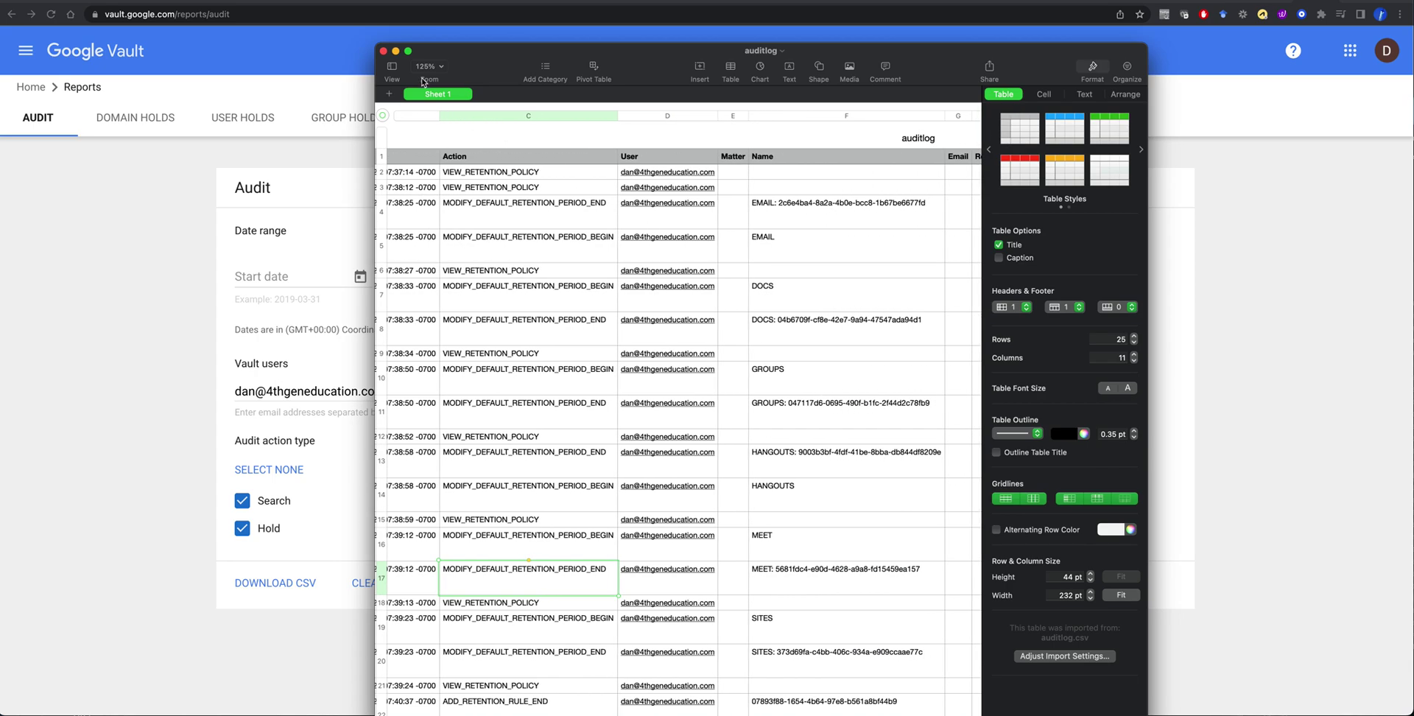
pyautogui.hscroll(3, 495, 238)
pyautogui.hscroll(2, 495, 238)
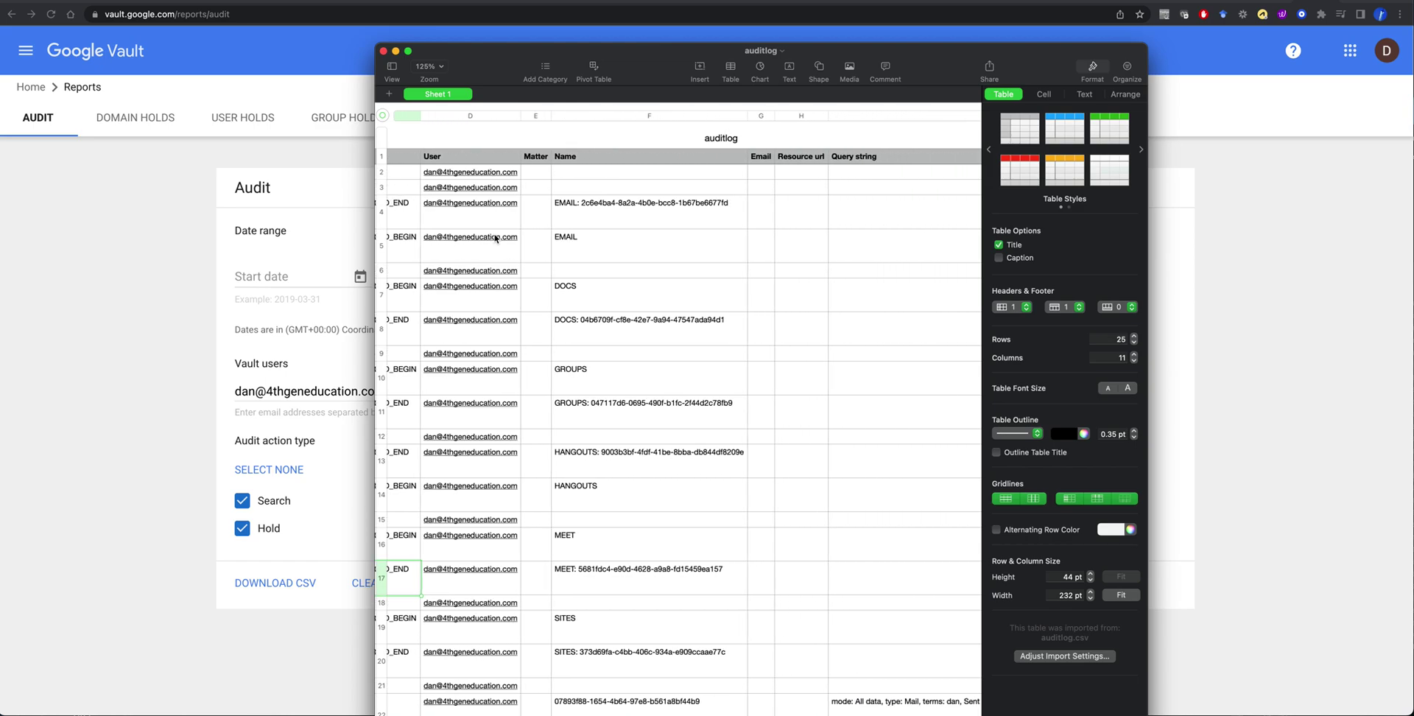
pyautogui.hscroll(10, 496, 238)
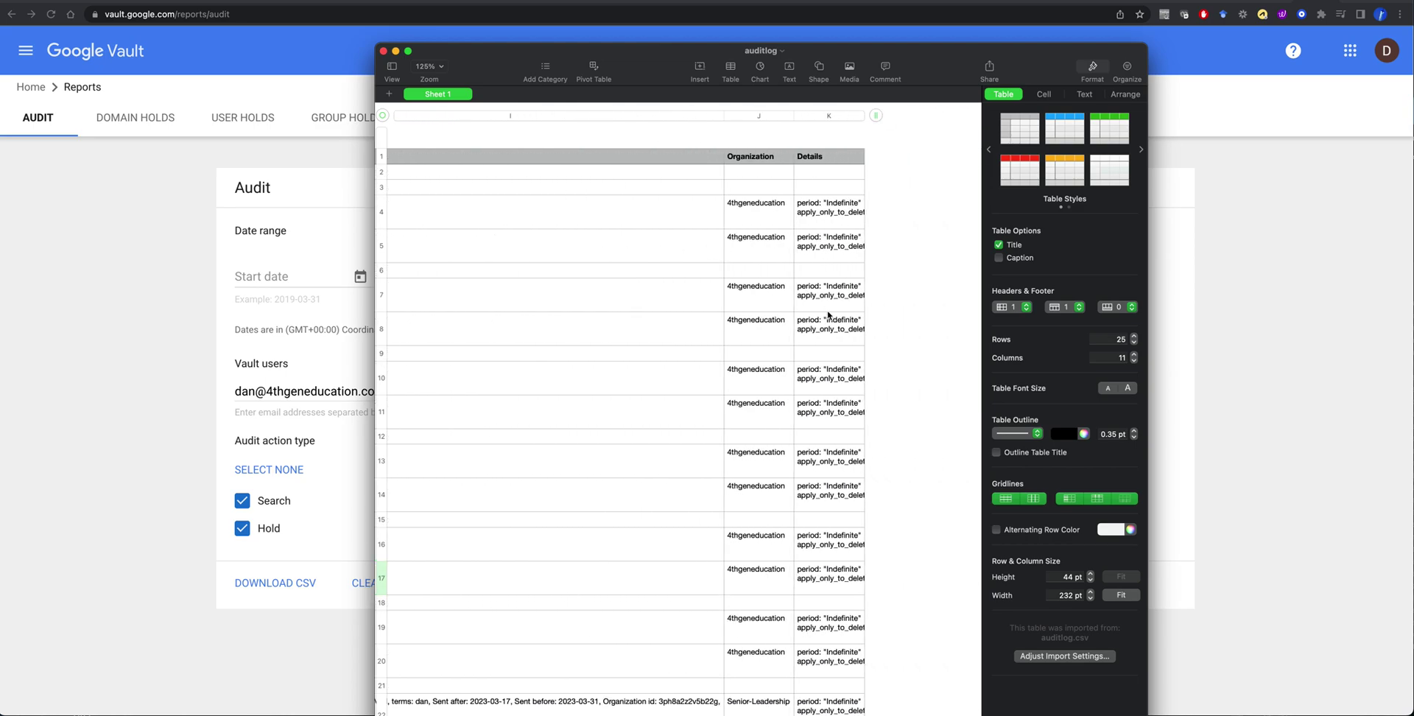
pyautogui.scroll(-8, 829, 350)
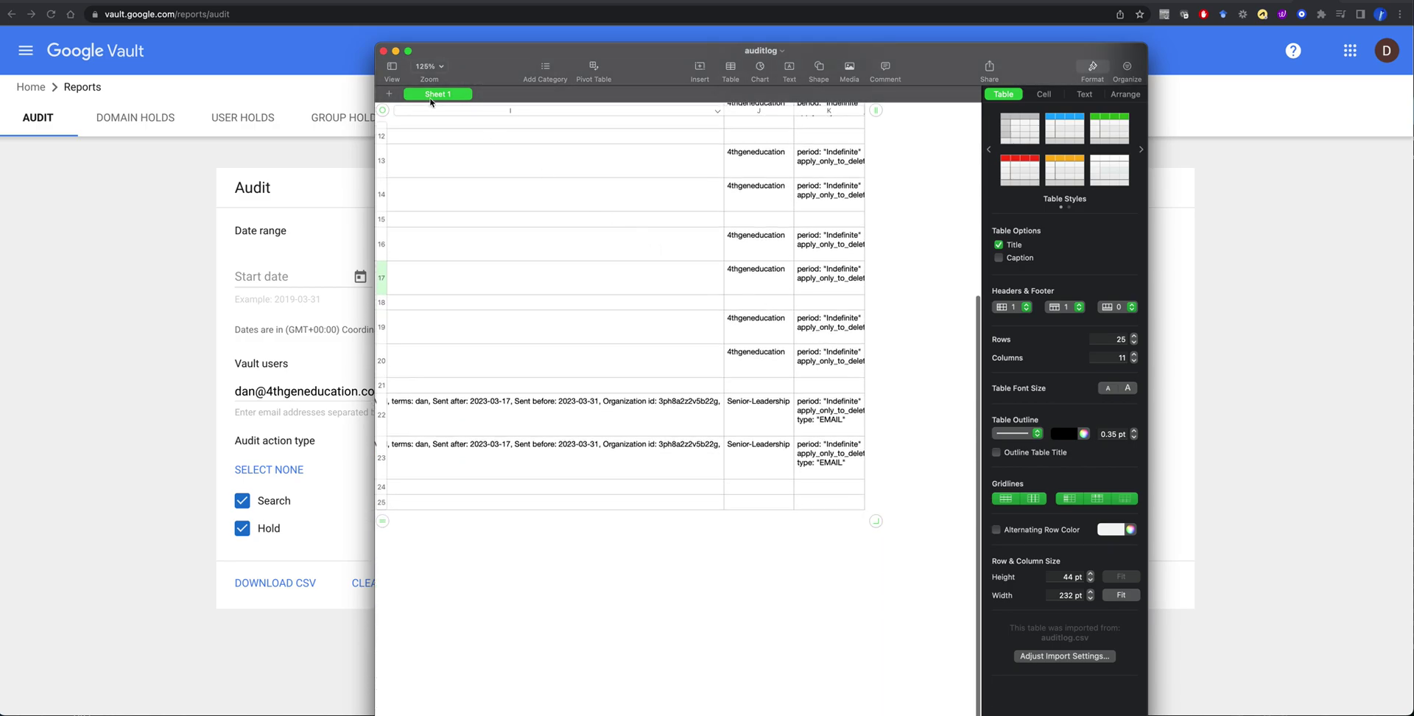
# Step: Close the audit log spreadsheet and dismiss the remaining Numbers windows to return to Google Vault
pyautogui.click(383, 51)
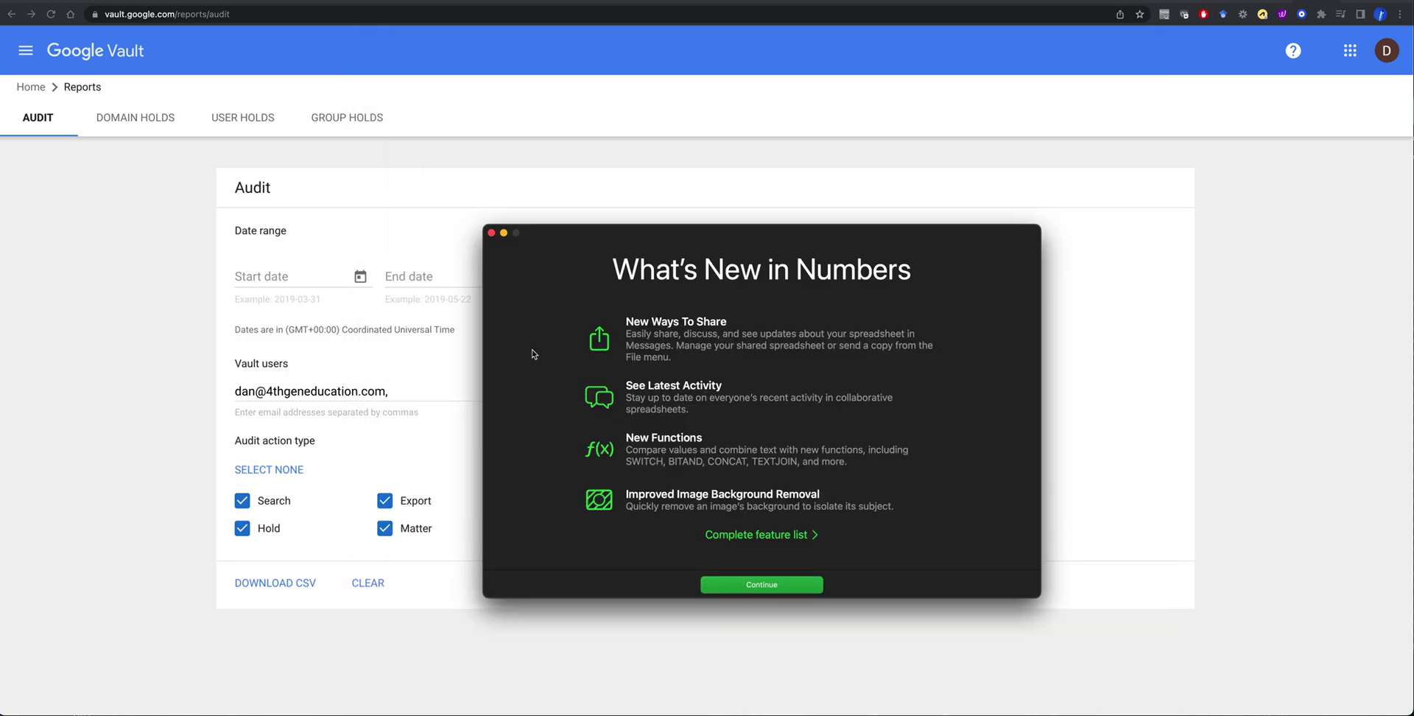
pyautogui.click(491, 233)
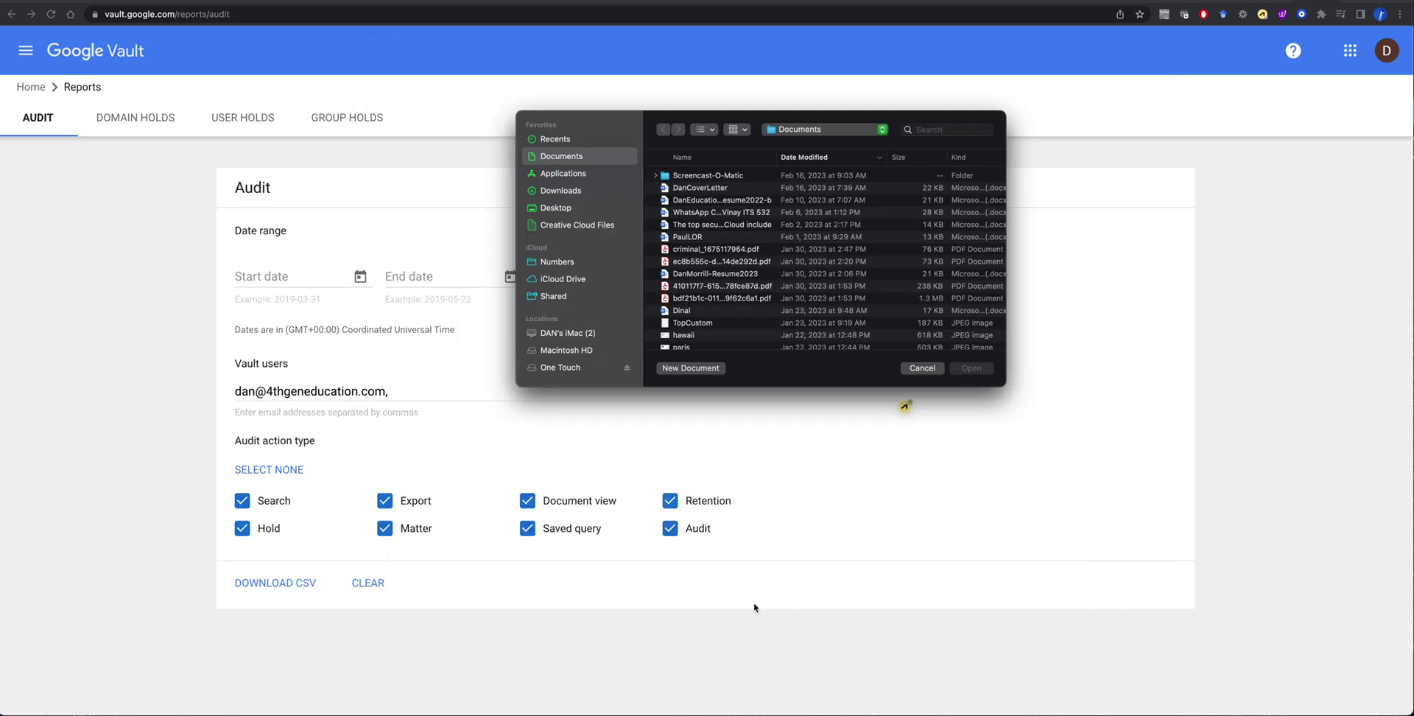
pyautogui.click(921, 367)
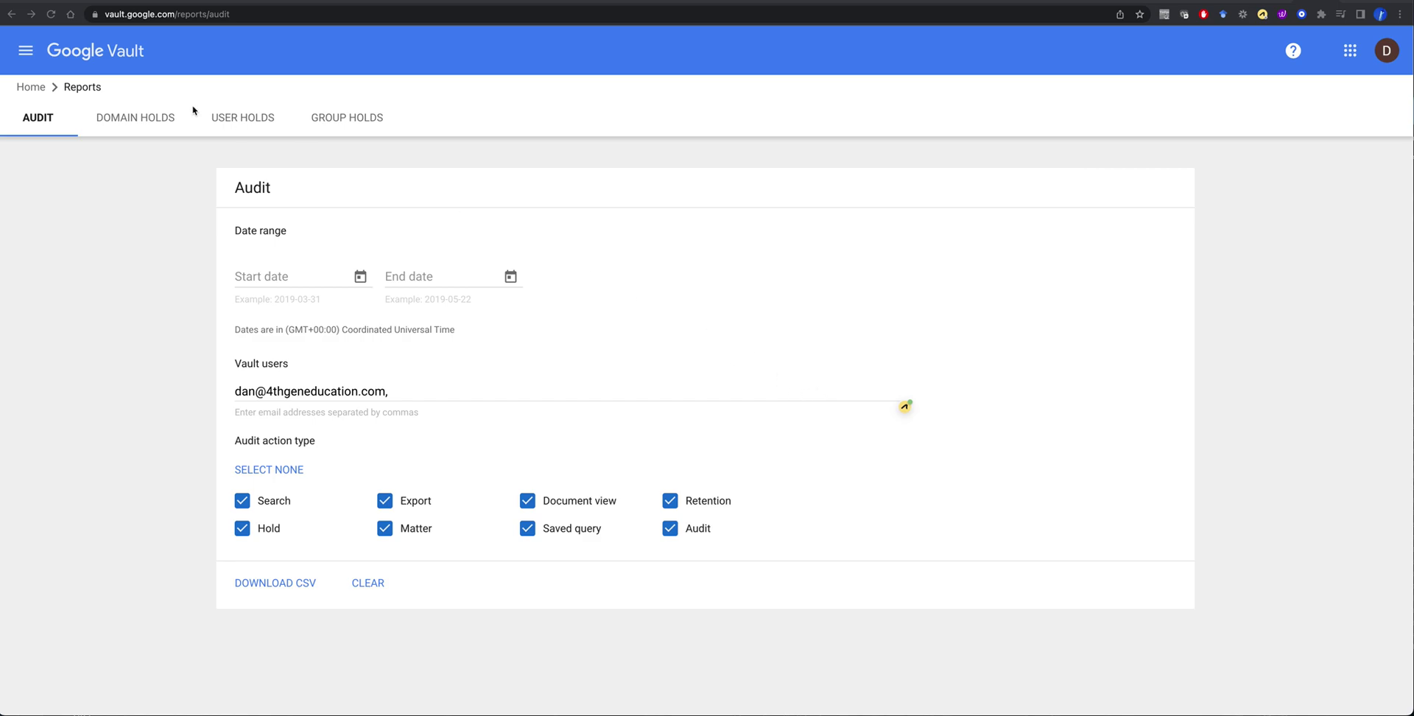
# Step: Review the domain, user and group holds reports, and return to the Vault home page
pyautogui.click(156, 120)
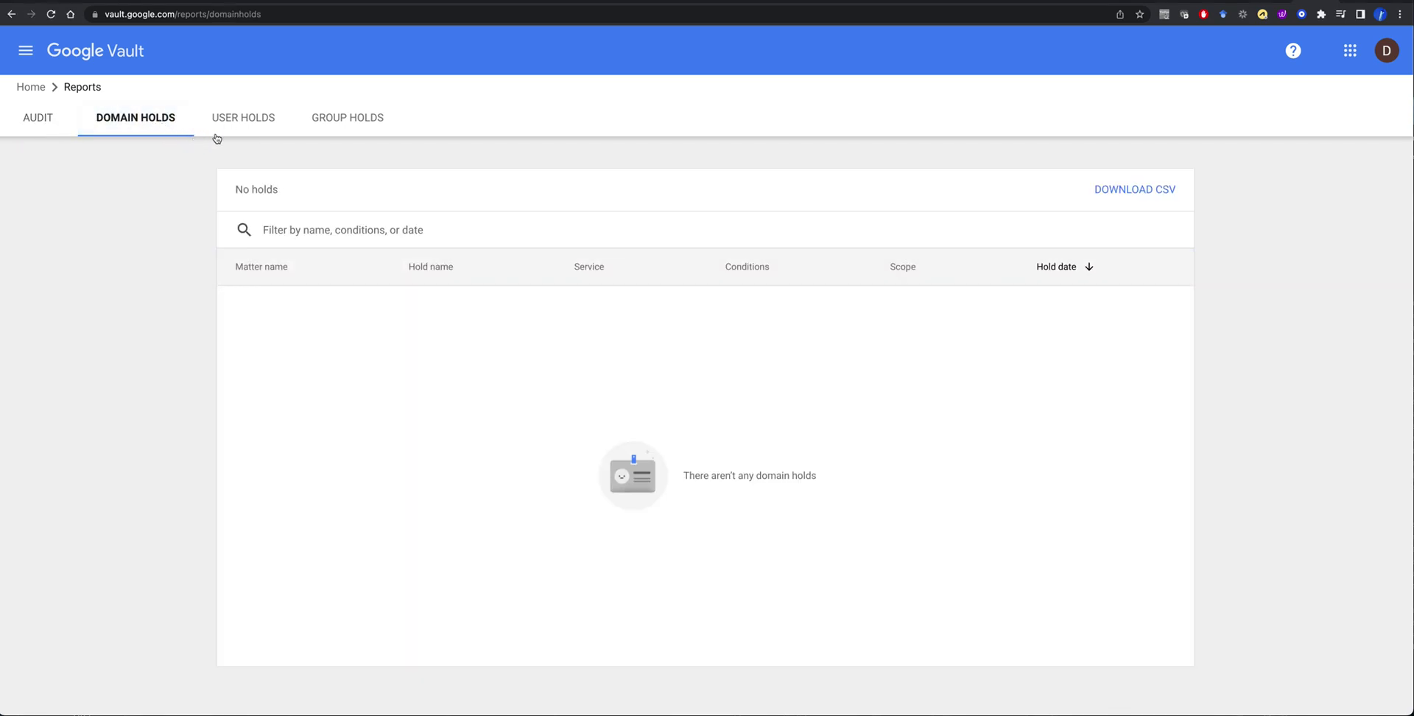
pyautogui.click(248, 125)
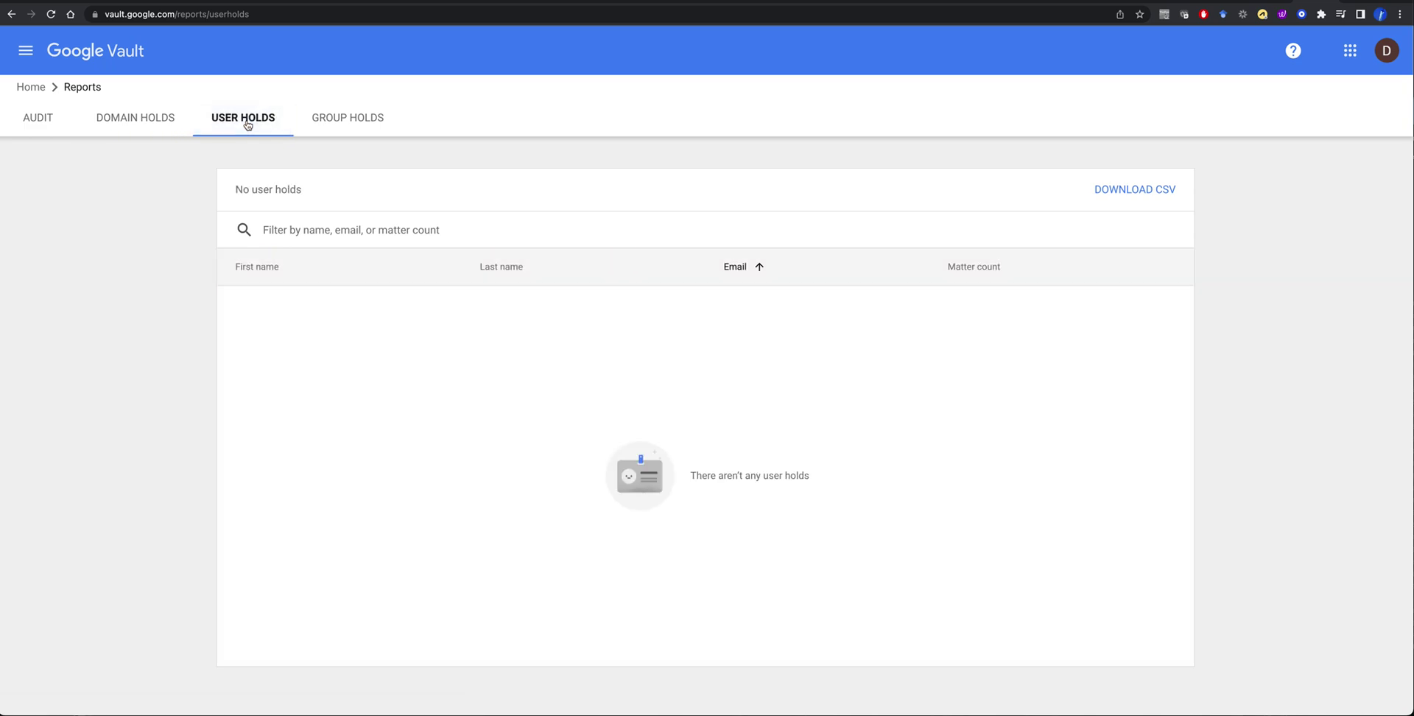
pyautogui.click(363, 122)
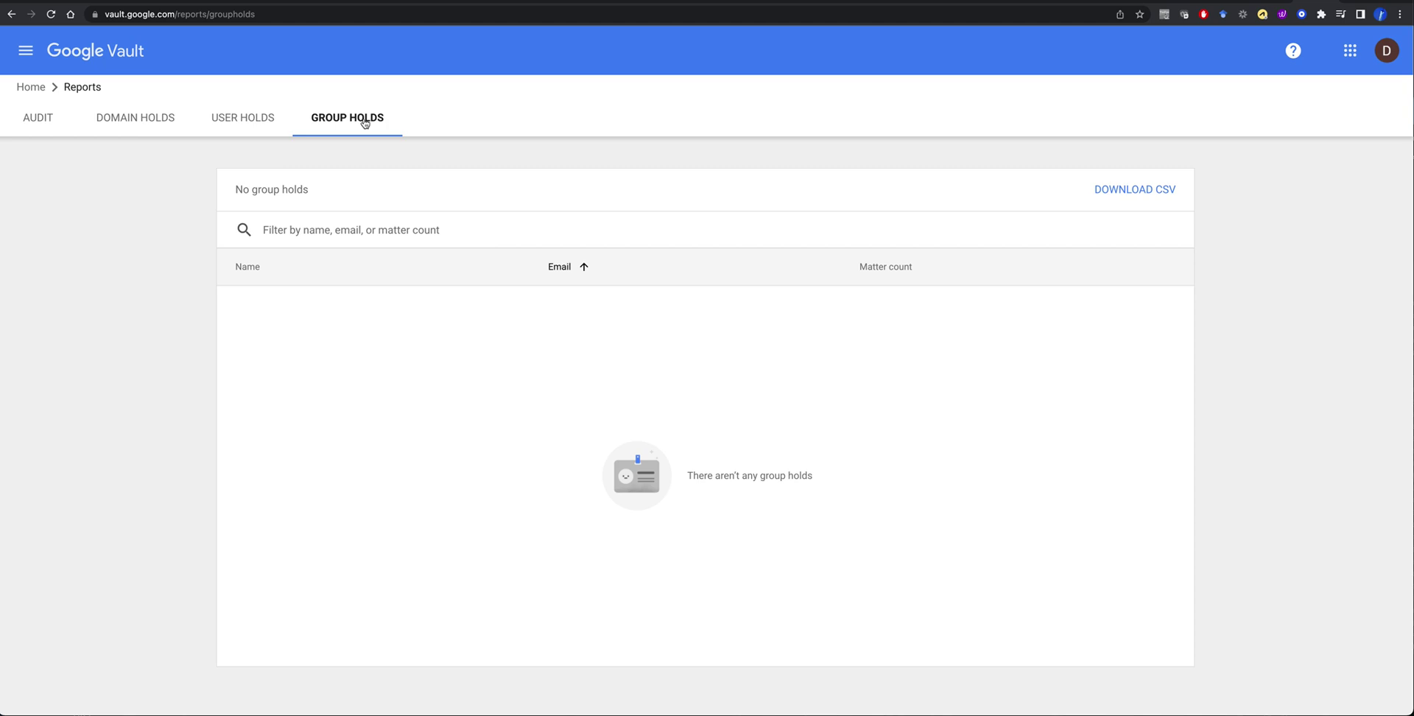
pyautogui.click(251, 122)
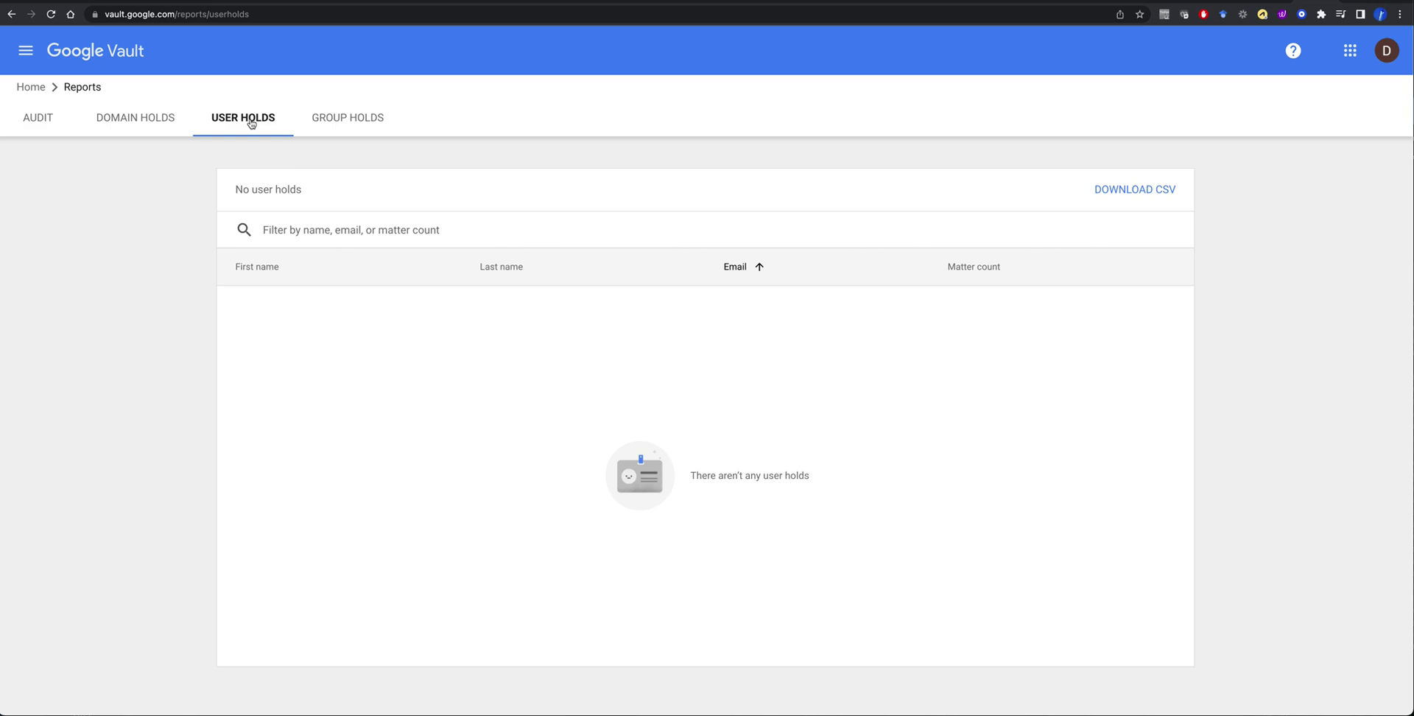
pyautogui.click(35, 90)
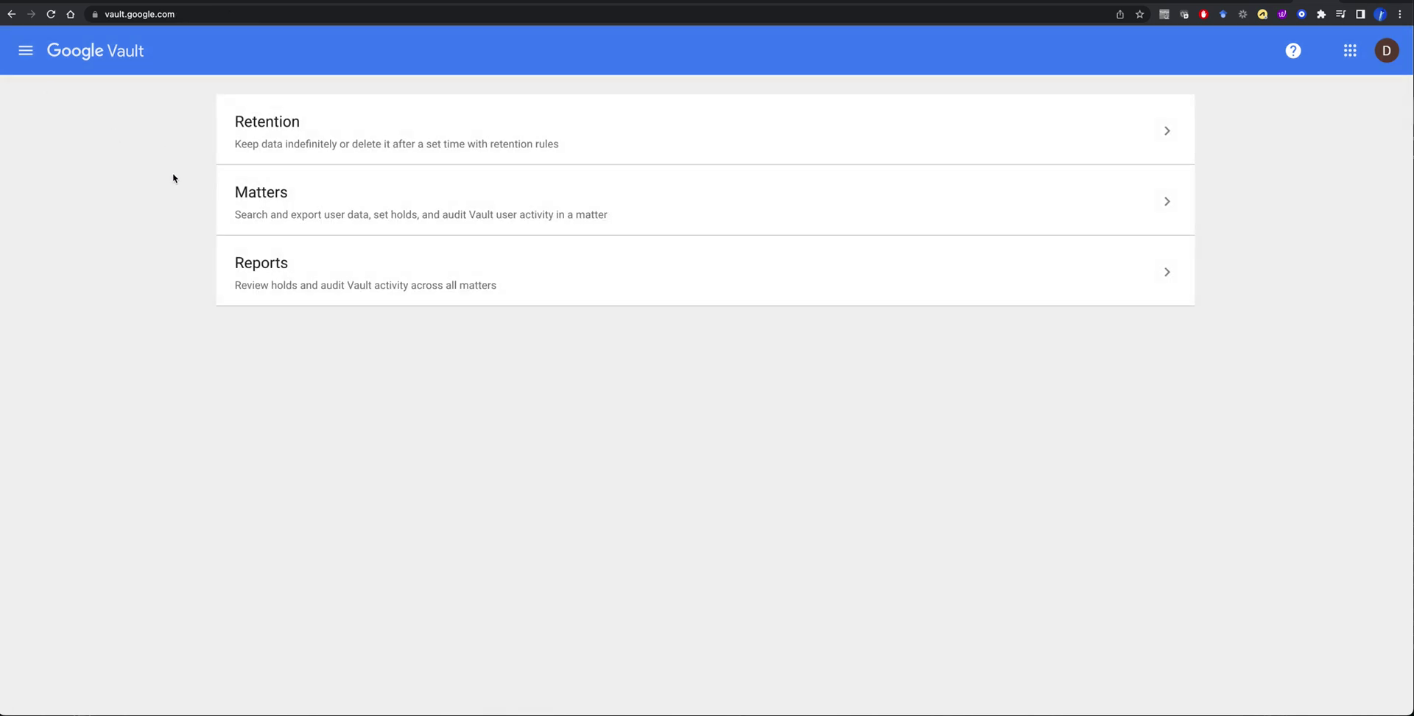